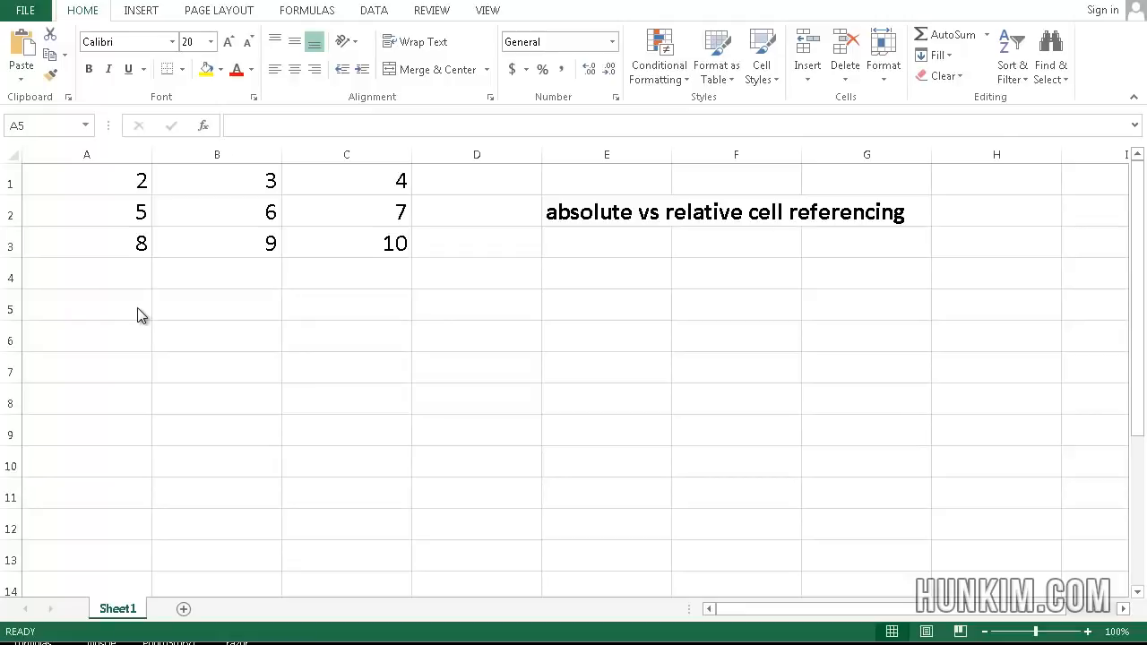
Step: Look over the block of numbers in cells A1 to C3
click(137, 307)
key(Up)
key(Up)
key(Up)
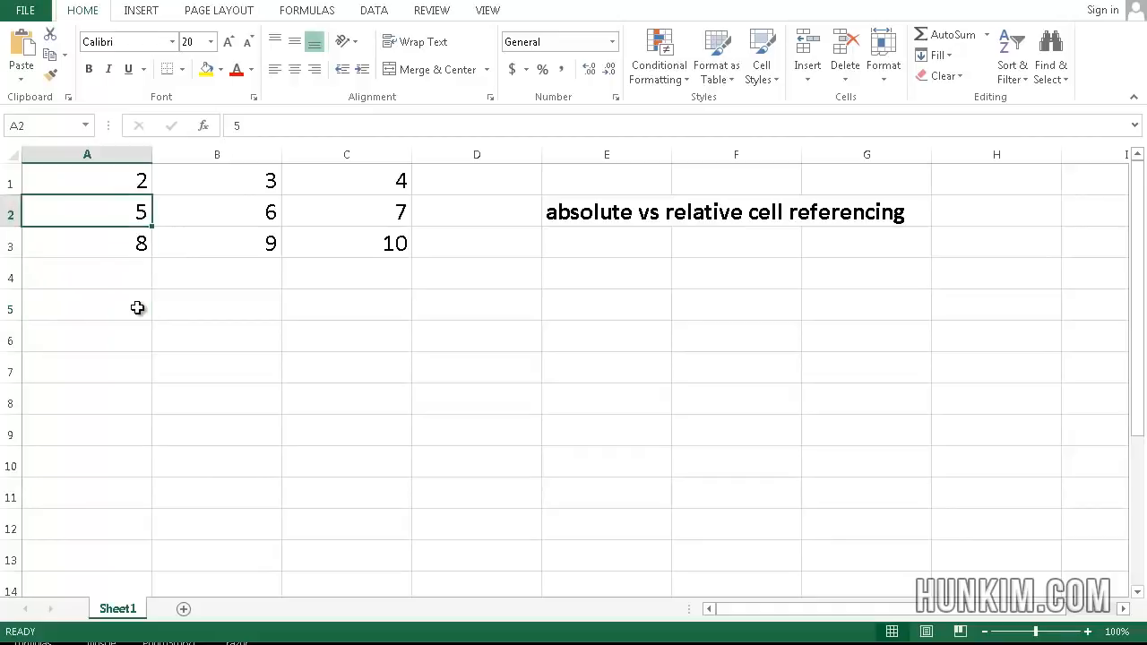
key(Up)
key(Right)
key(Right)
key(Right)
key(Down)
key(Down)
key(Left)
key(Left)
key(Left)
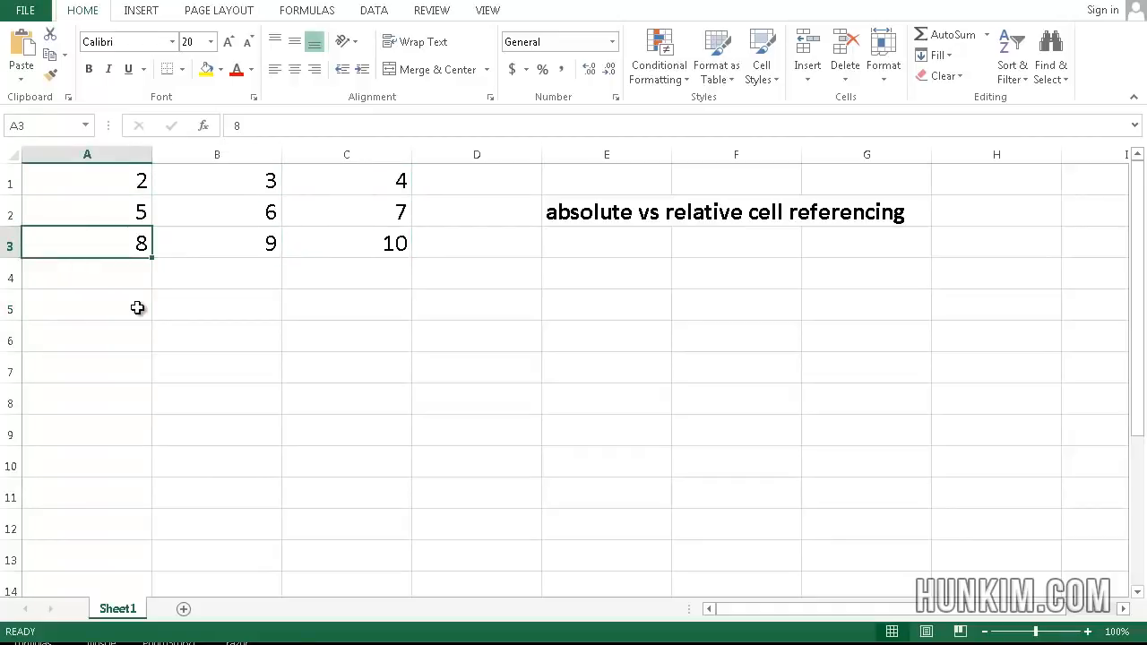
Step: Enter the formula =sum(A1:A3) in cell A4 to total the first column
key(Down)
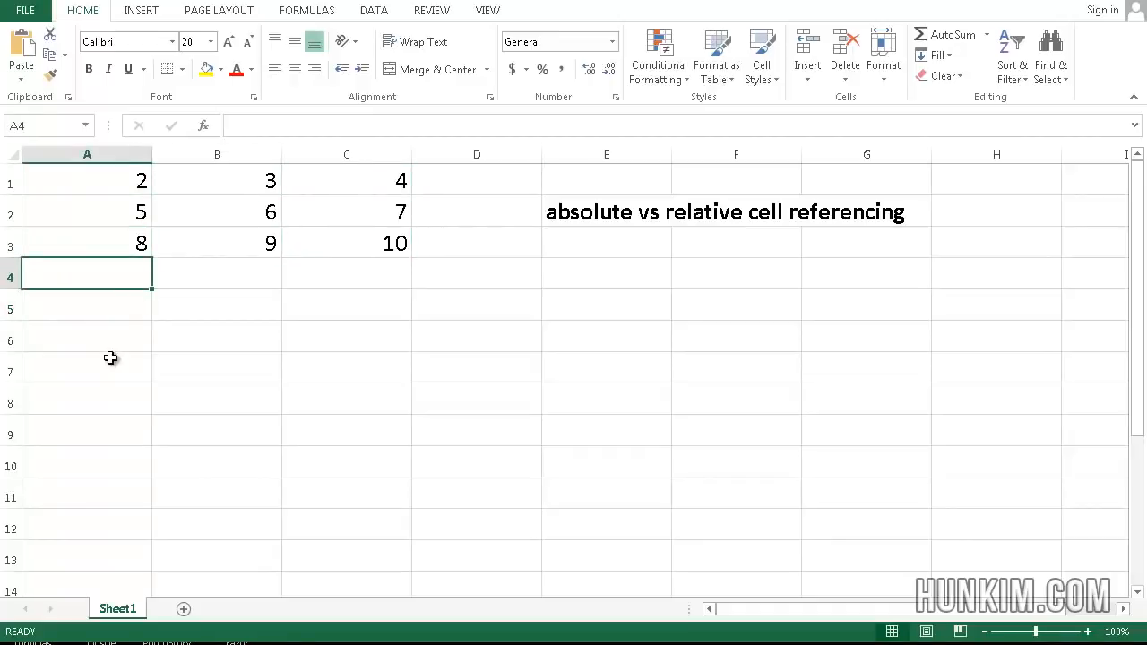
text(=)
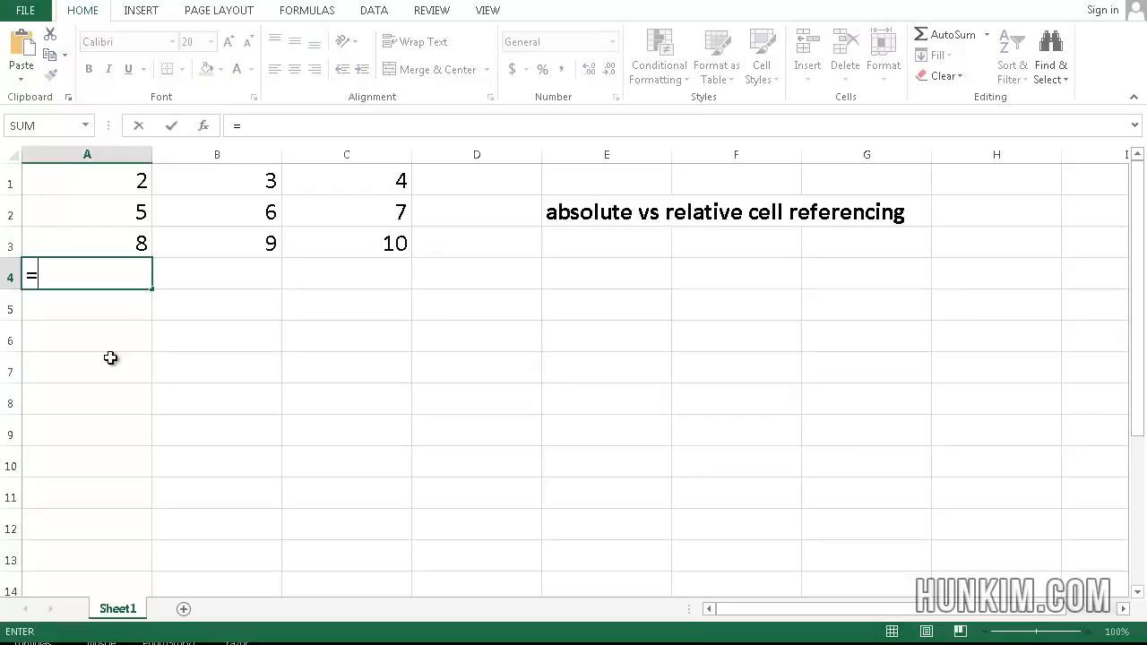
text(sum)
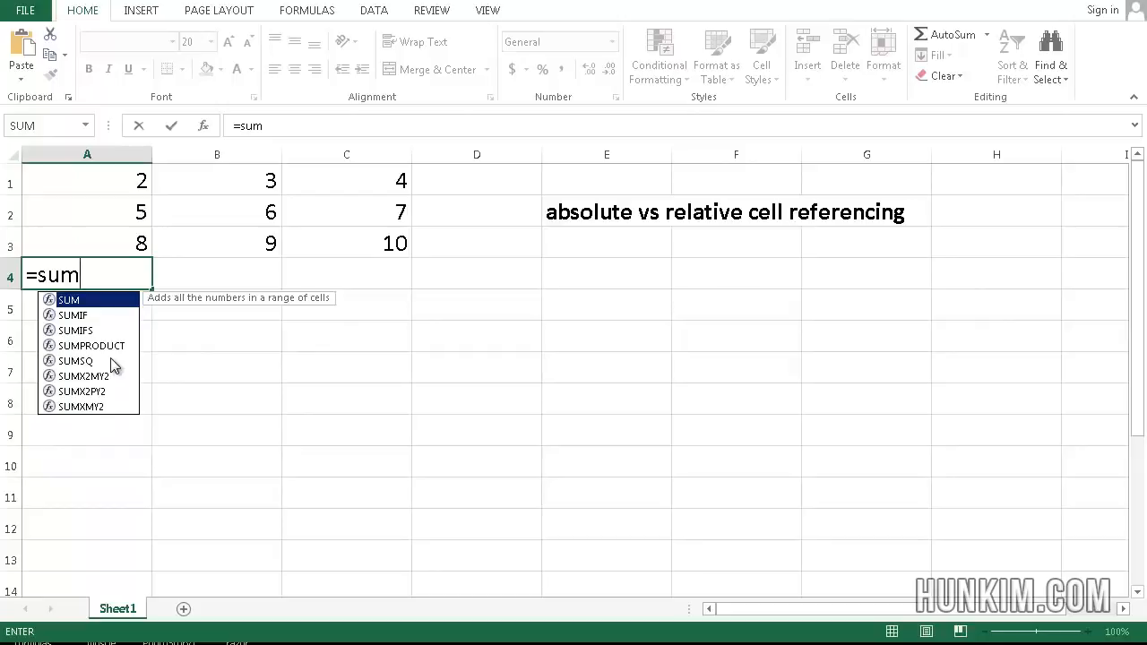
text(()
drag(118, 182, 123, 235)
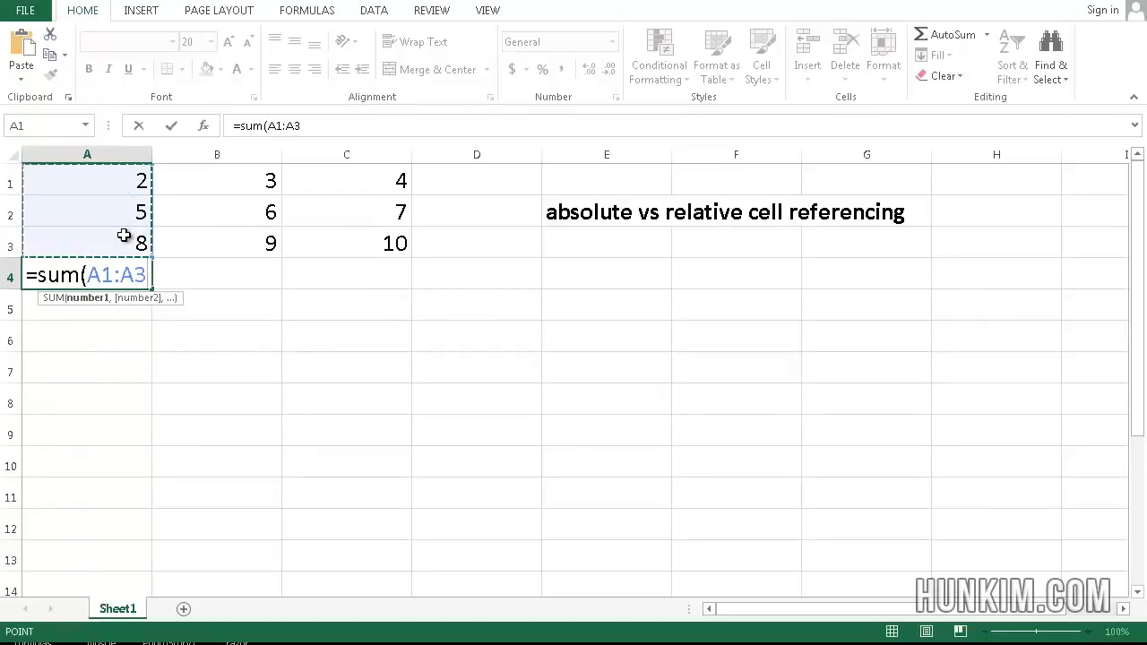
text())
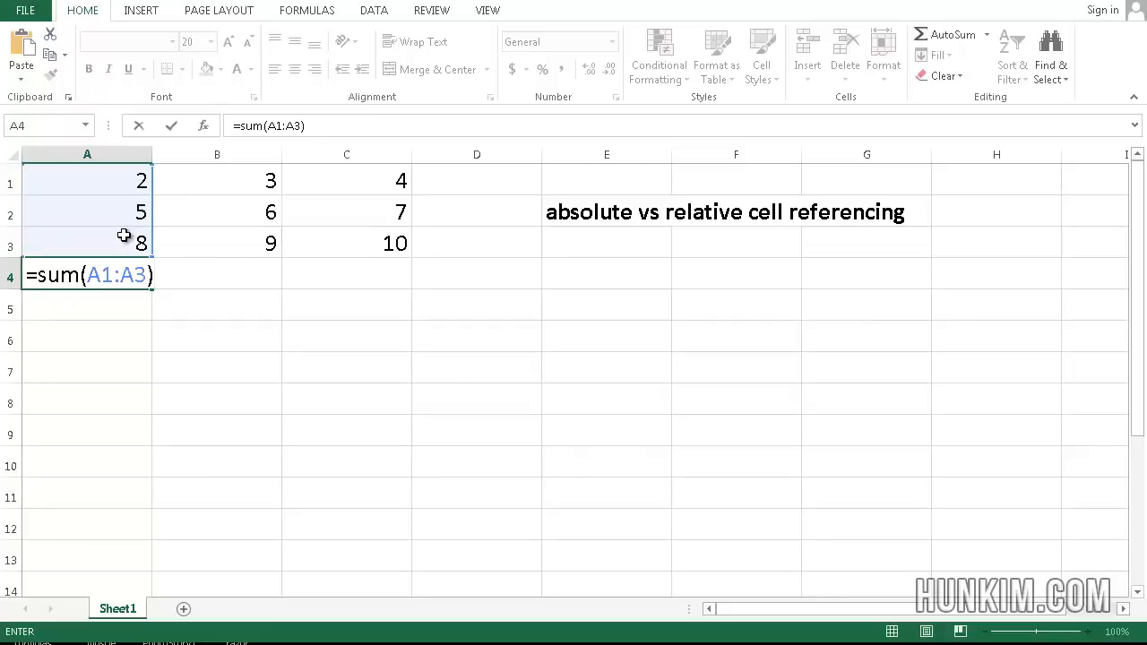
key(Return)
Step: Make the total in cell A4 bold
key(Up)
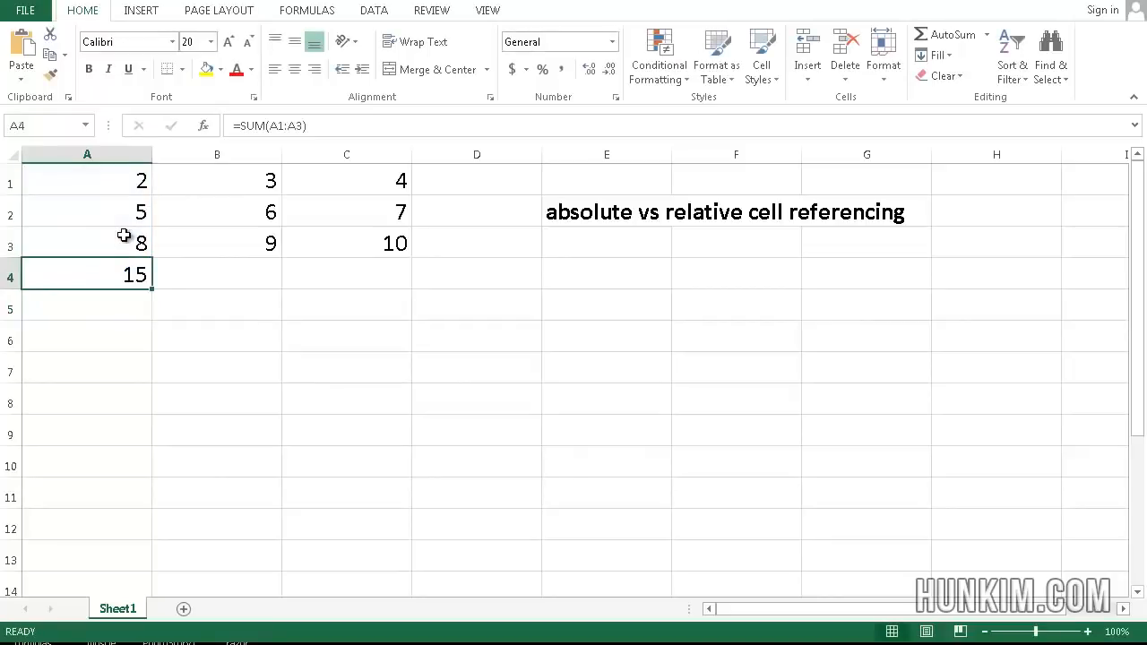
key(ctrl+b)
click(123, 235)
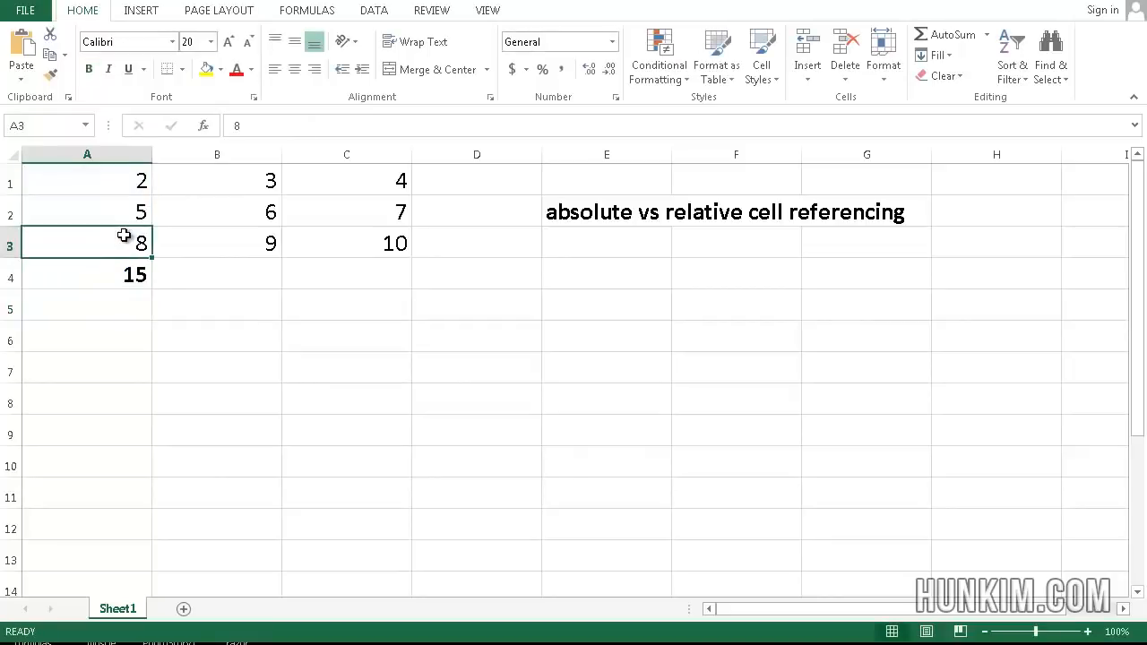
key(Down)
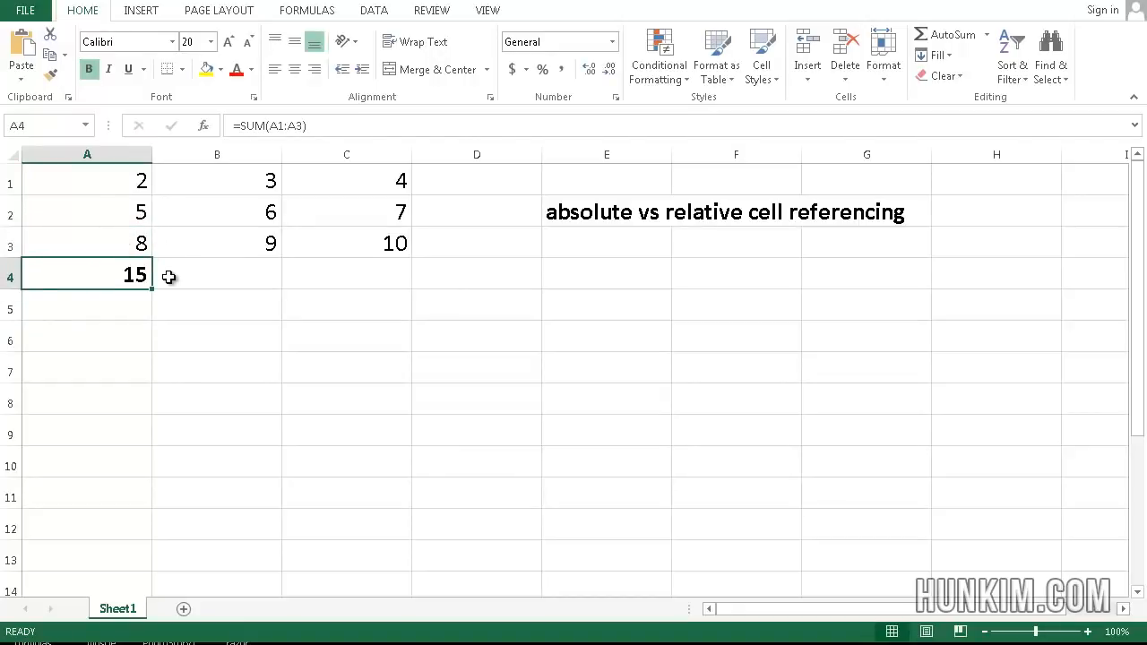
Step: Total B1:B3 in cell B4 with AutoSum
click(224, 267)
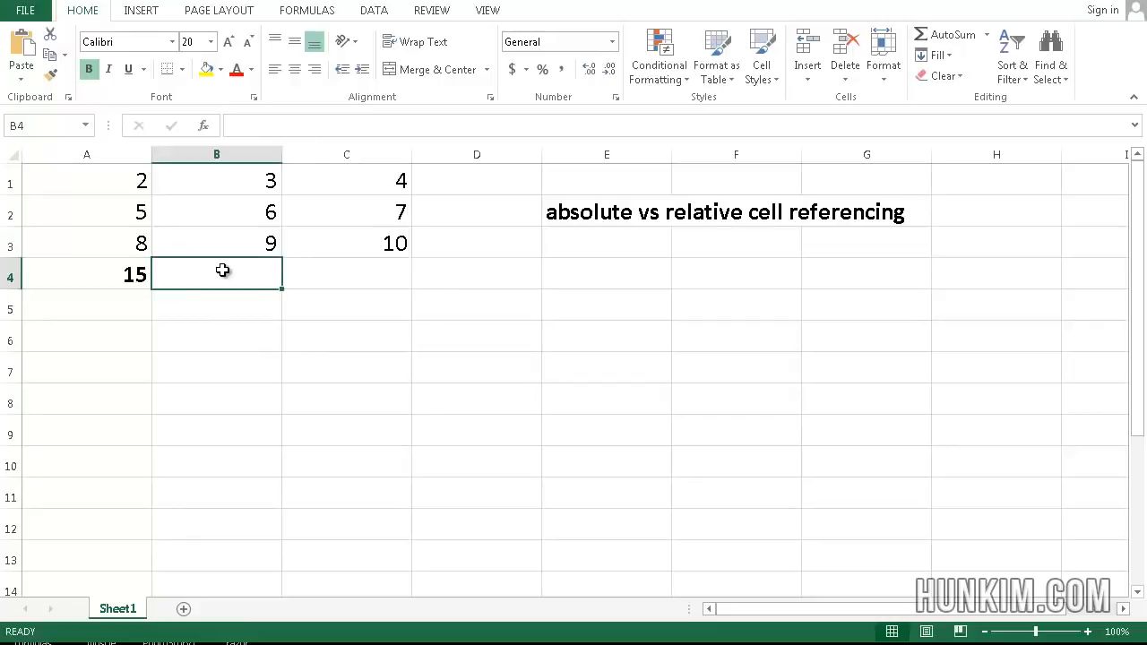
click(941, 36)
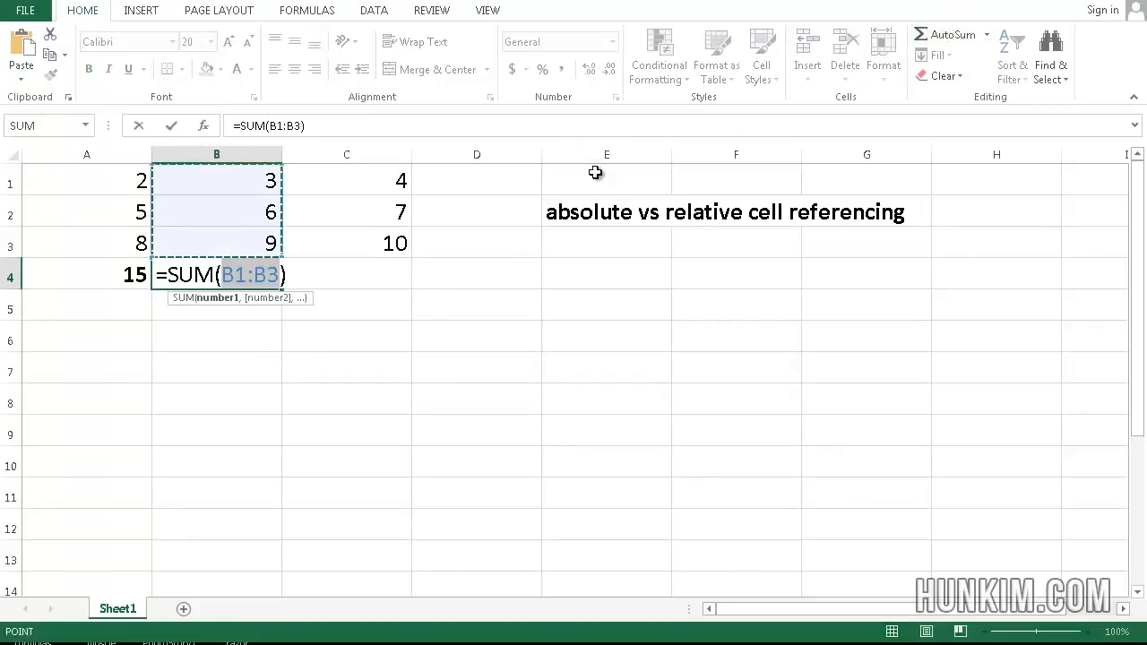
key(Return)
Step: Make the total in B4 bold and fill its formula across to C4
click(254, 271)
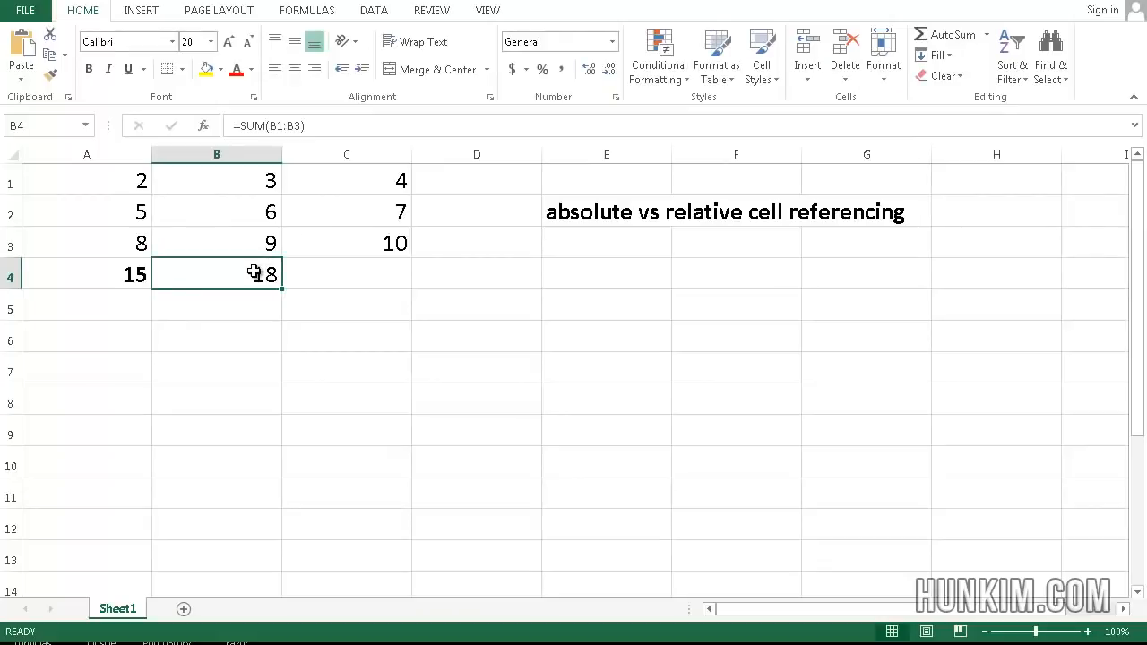
key(ctrl+b)
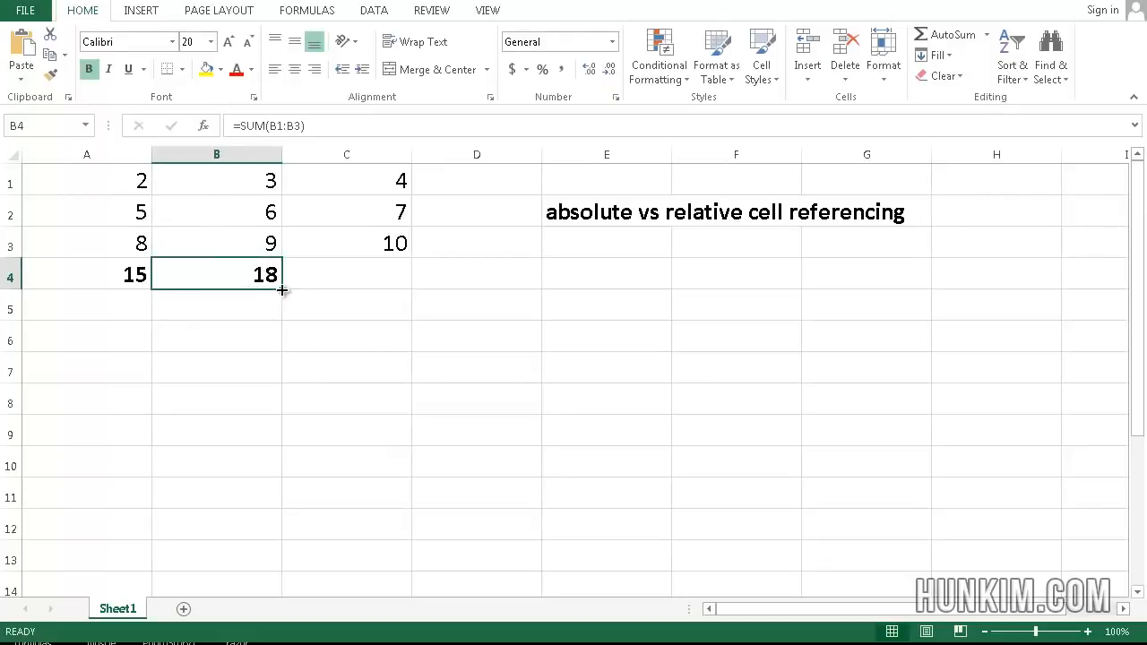
drag(281, 289, 363, 292)
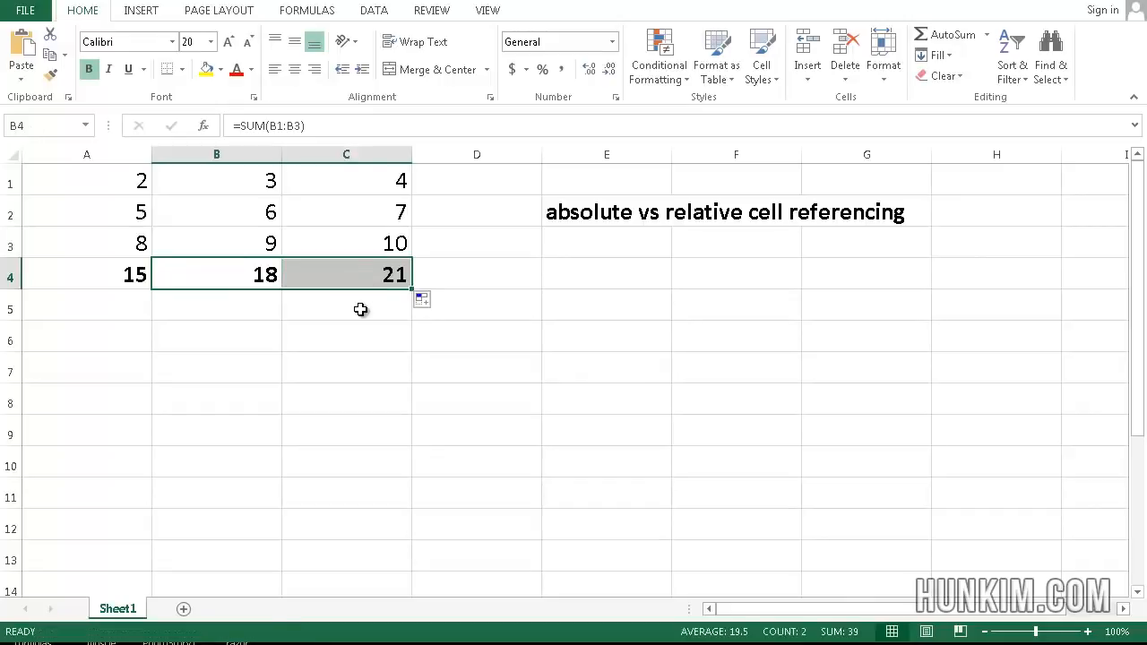
Step: Clear the contents of cells B4 and C4
click(257, 285)
key(Delete)
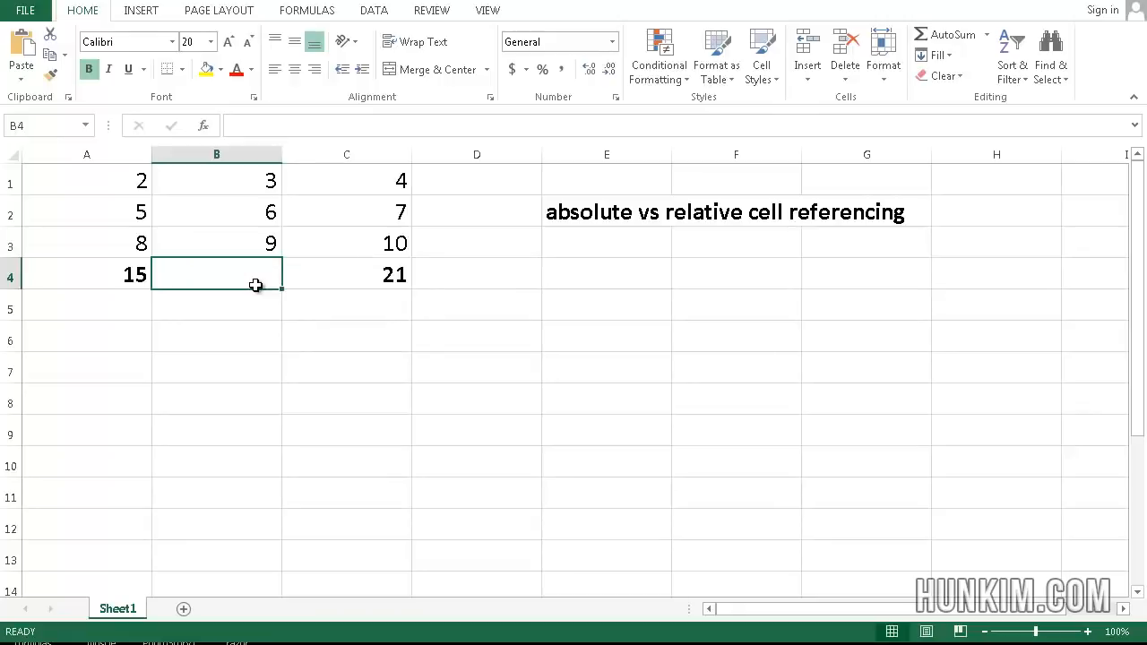
click(350, 284)
key(Delete)
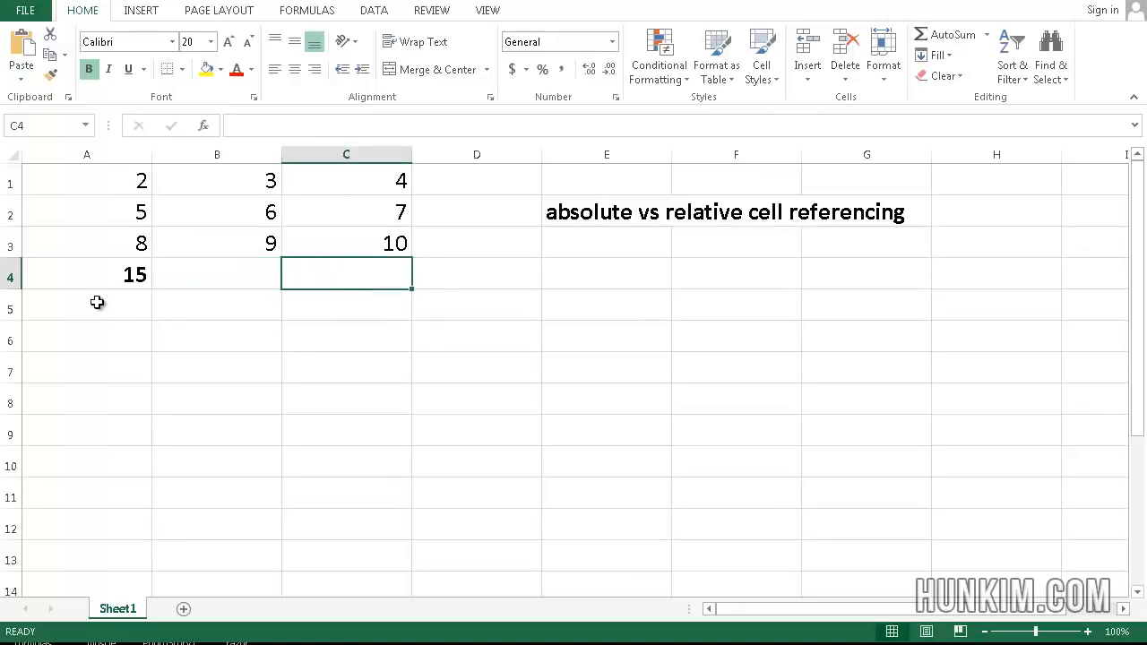
Step: Copy the sum formula from A4 into B4, and clear B4 again
click(154, 275)
click(105, 278)
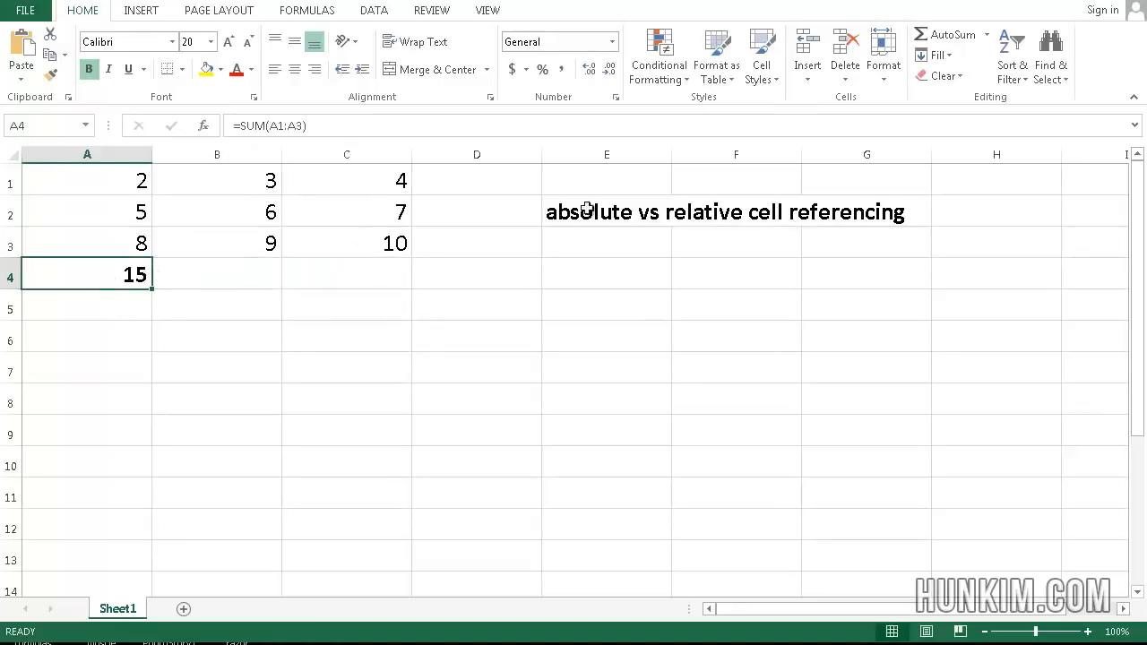
right_click(115, 274)
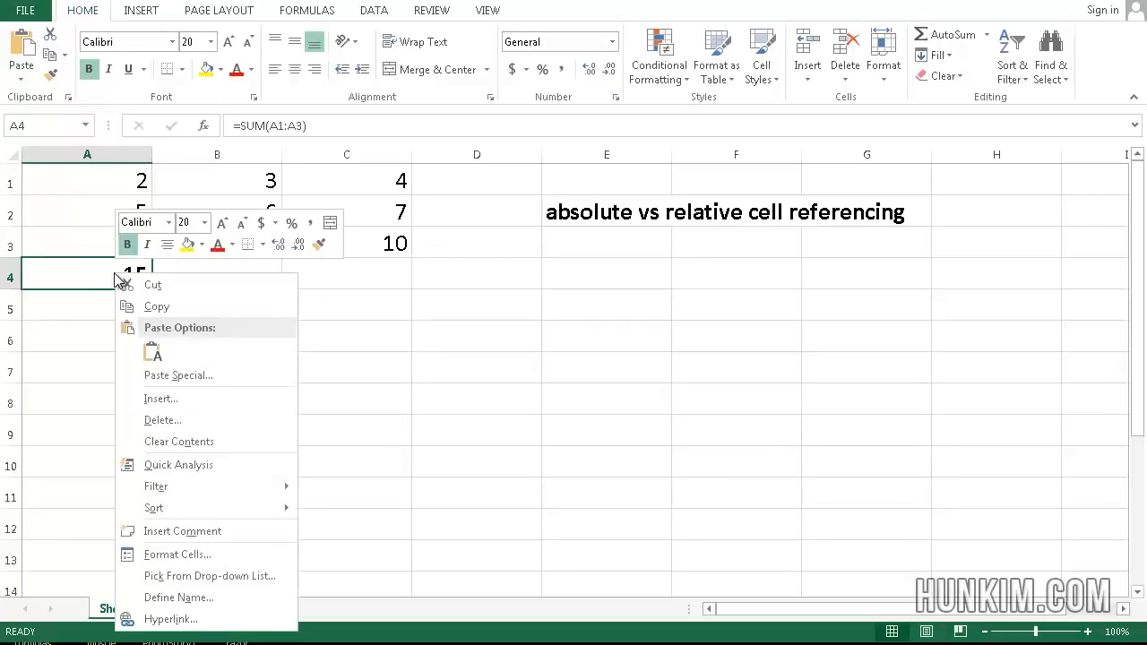
click(155, 303)
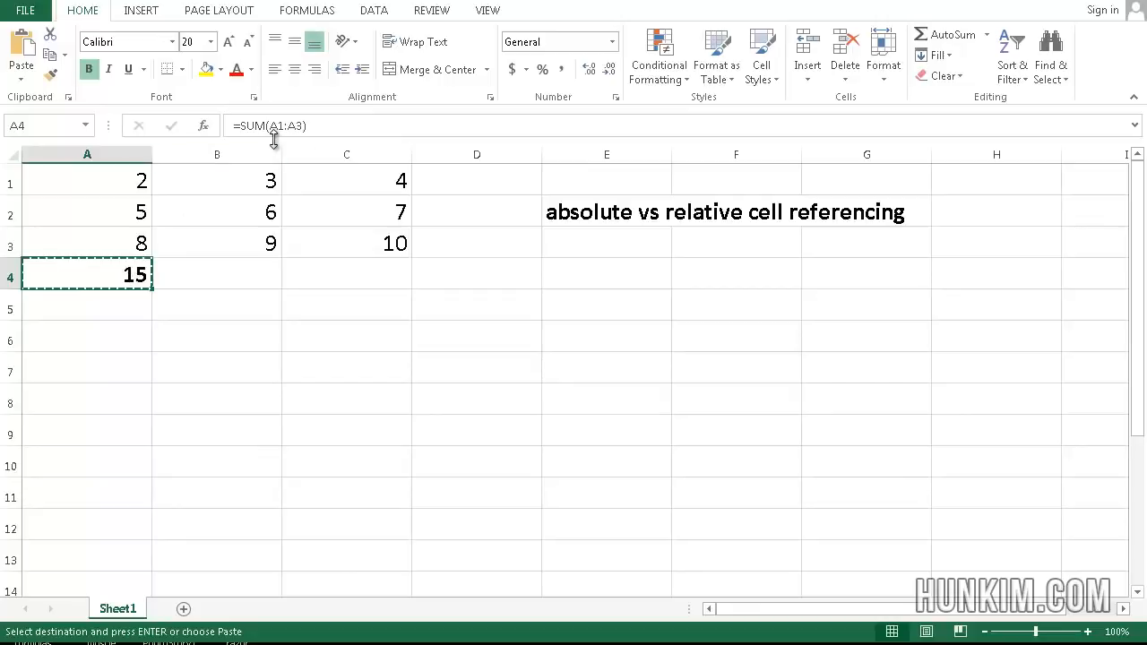
click(224, 186)
click(240, 306)
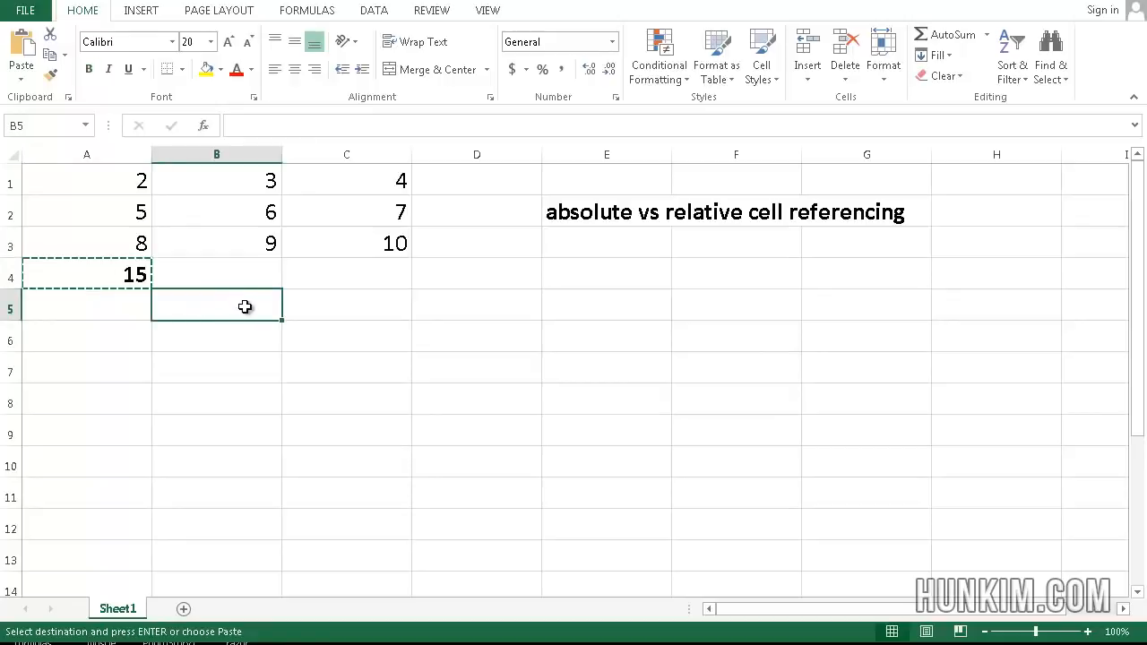
click(254, 274)
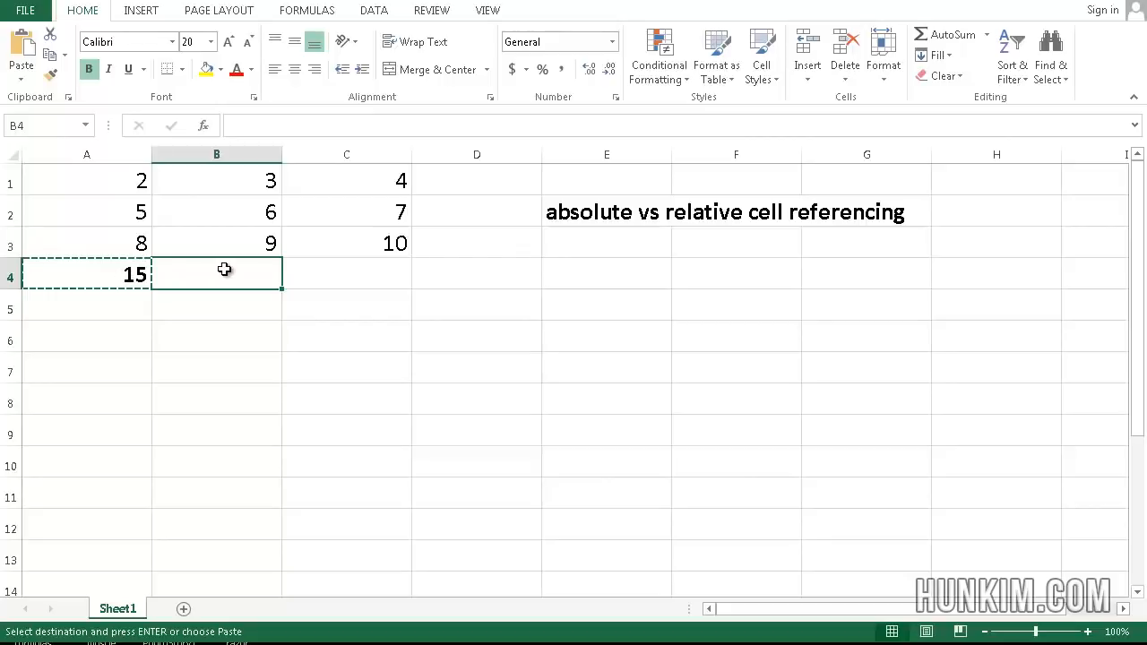
key(ctrl+v)
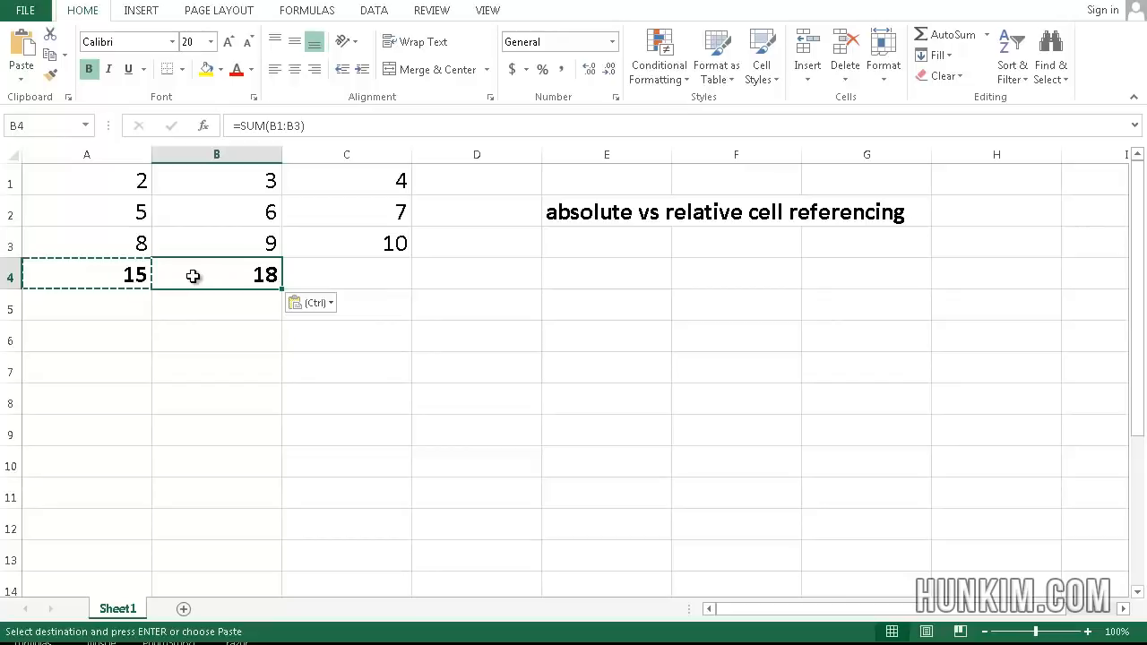
key(Delete)
Step: Copy the sum formula from A4 into B5, and clear B5 again
click(136, 272)
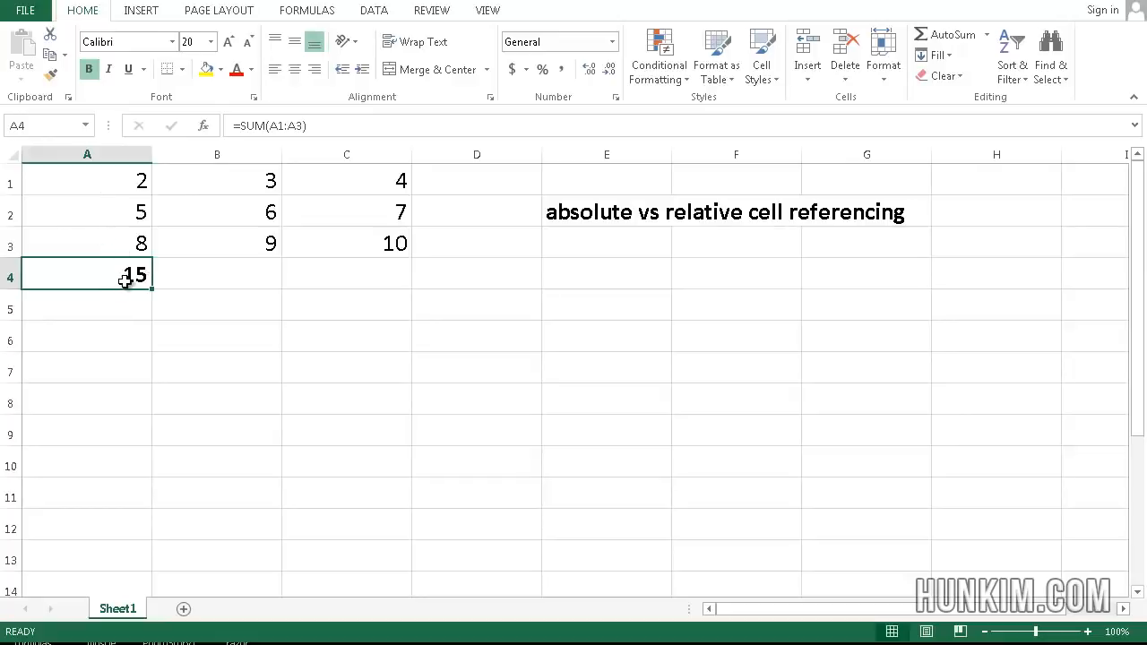
key(ctrl+c)
click(247, 300)
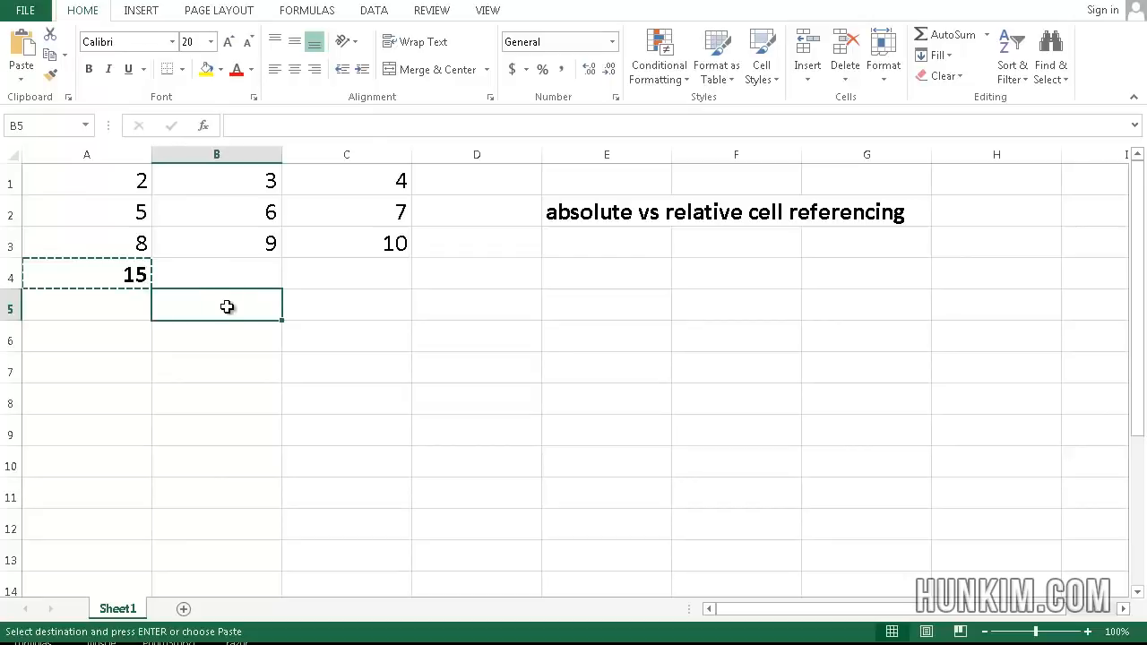
key(ctrl+v)
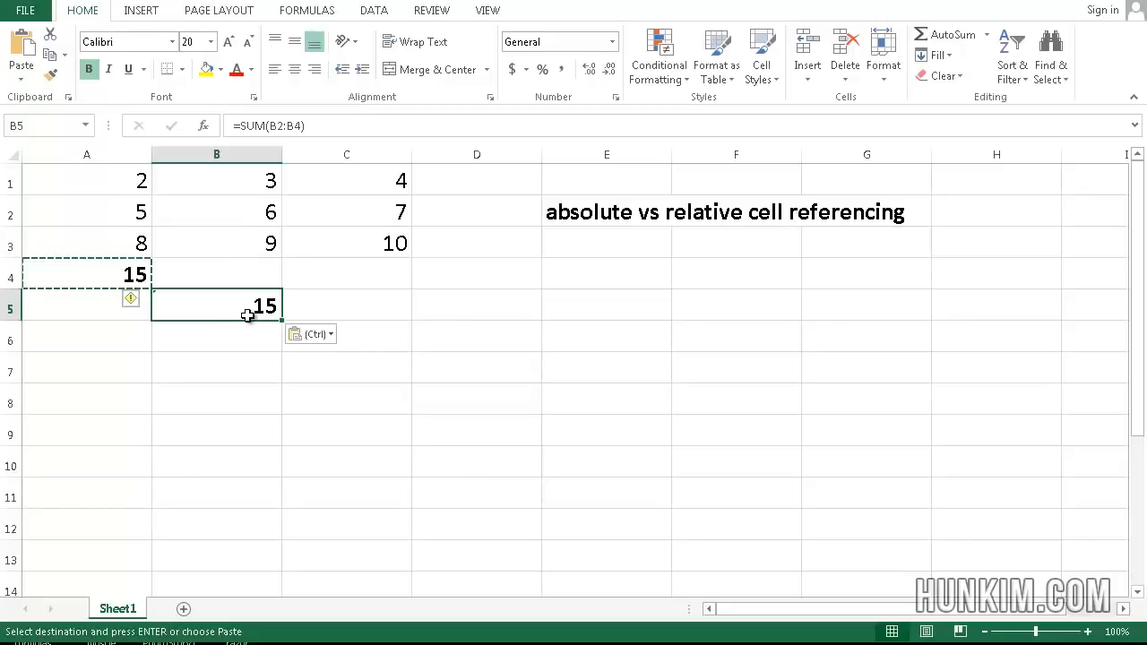
key(Escape)
key(Delete)
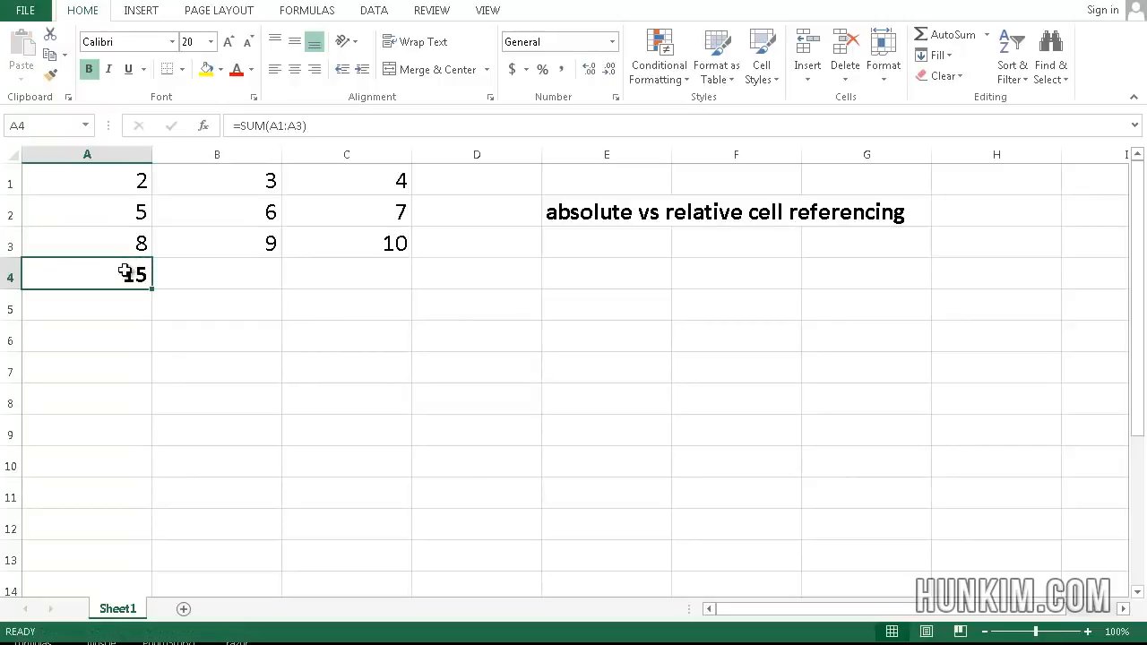
Step: Copy the sum formula from A4 into C6, and clear C6 again
key(ctrl+c)
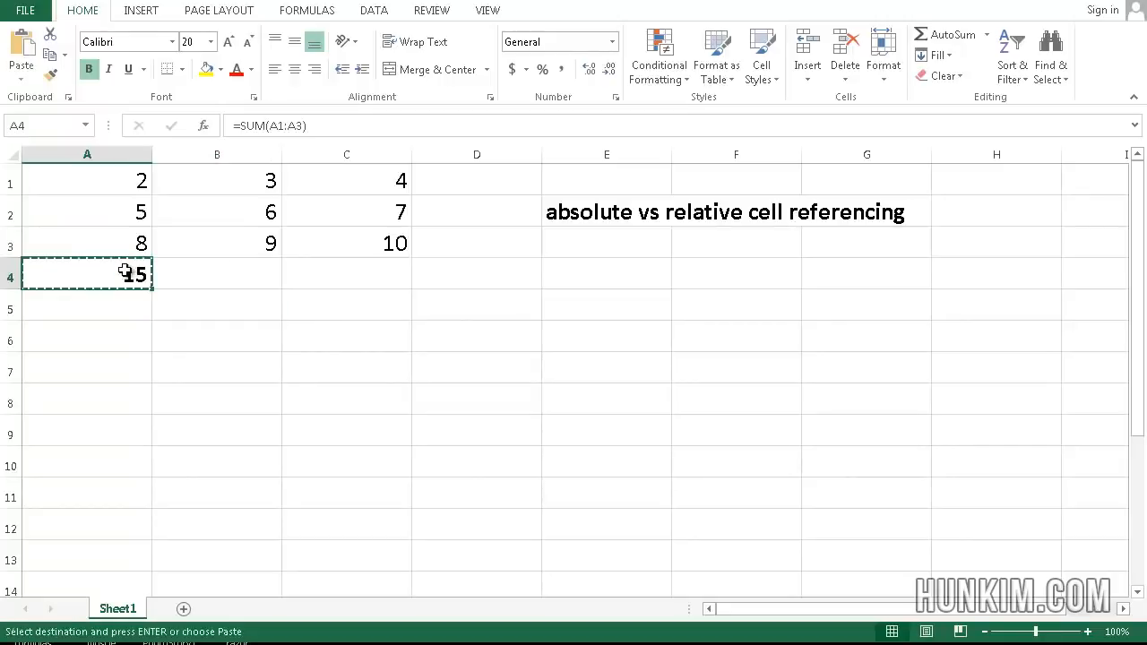
click(332, 338)
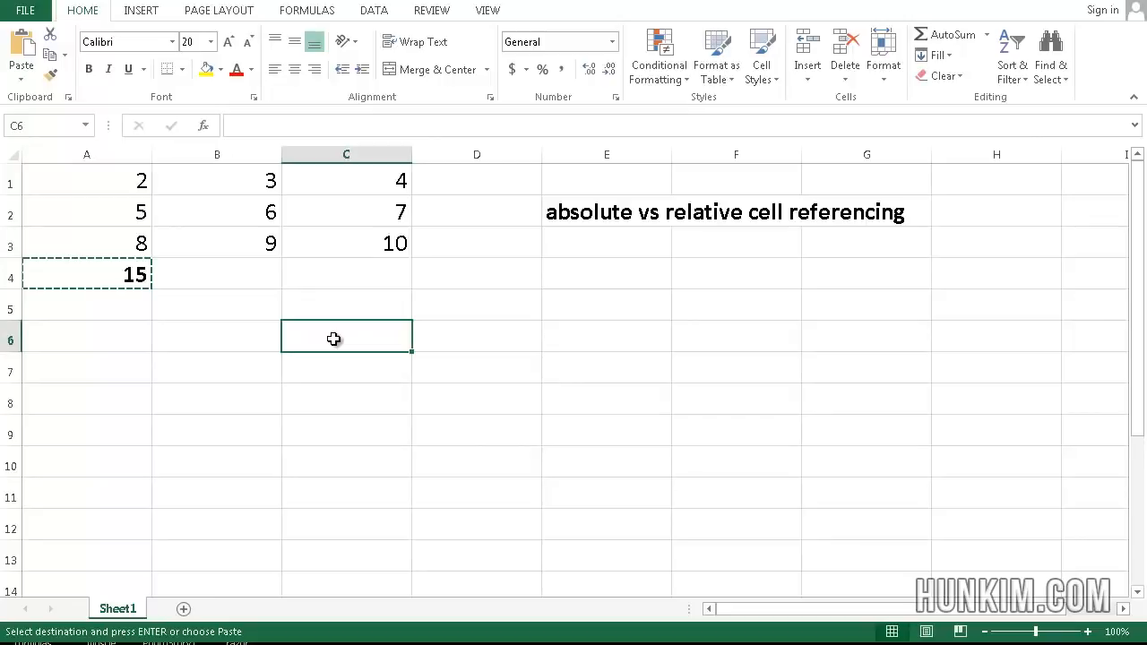
key(ctrl+v)
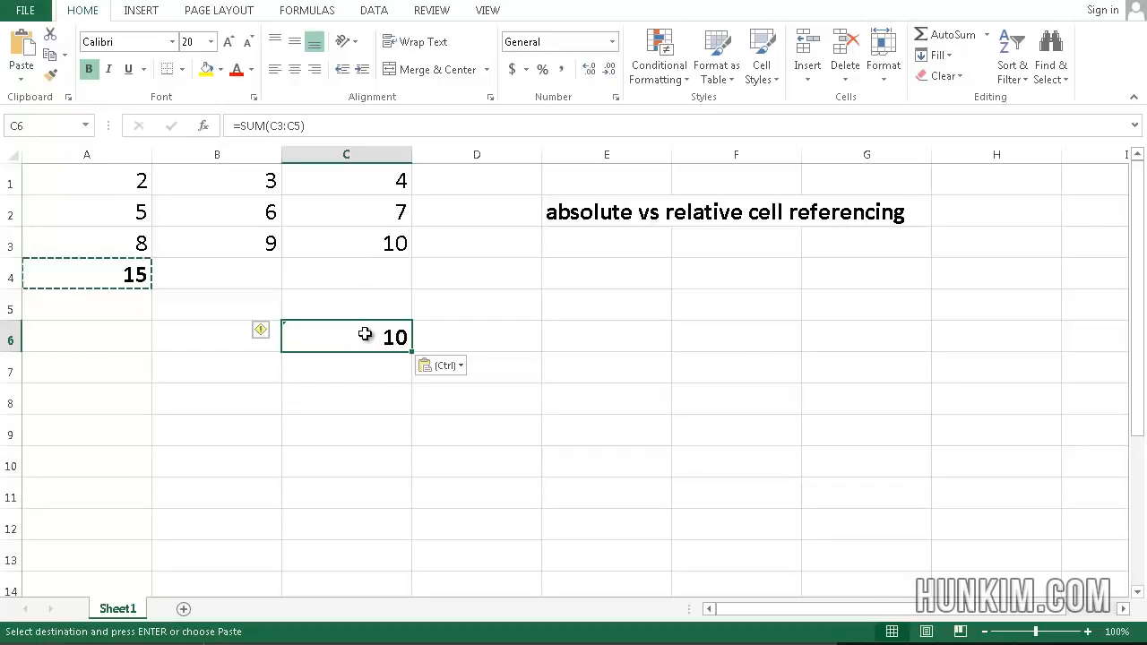
key(Delete)
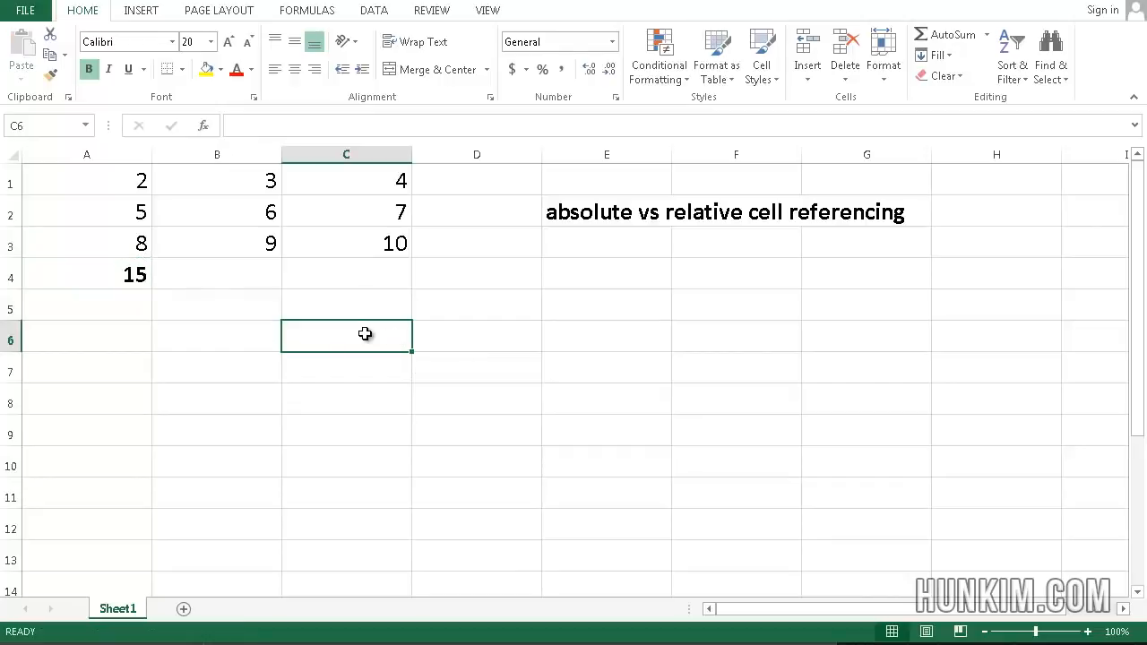
click(159, 305)
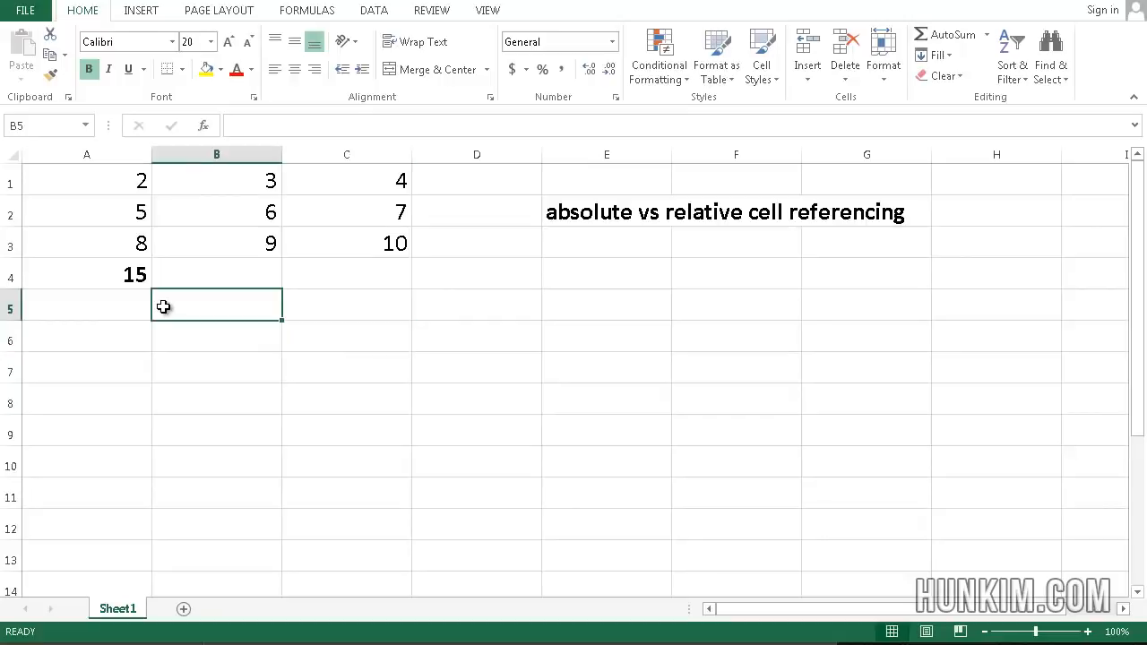
Step: Make both references in cell A4's sum formula fully absolute, so it reads =SUM($A$1:$A$3)
click(121, 285)
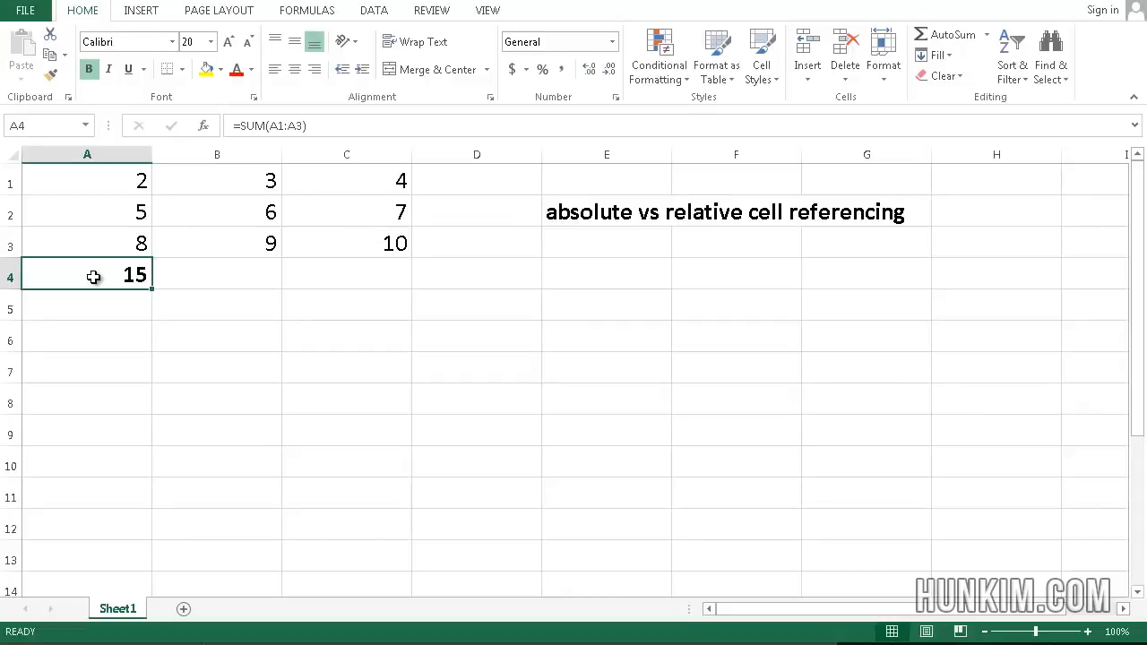
click(271, 126)
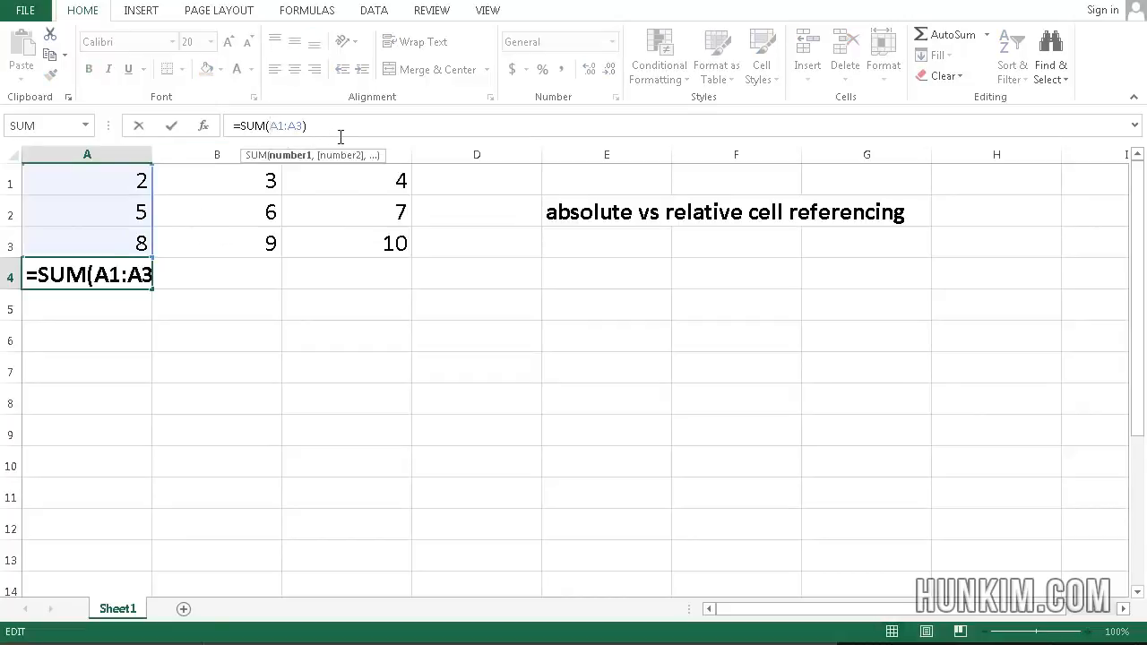
text($A$)
key(Right)
key(Right)
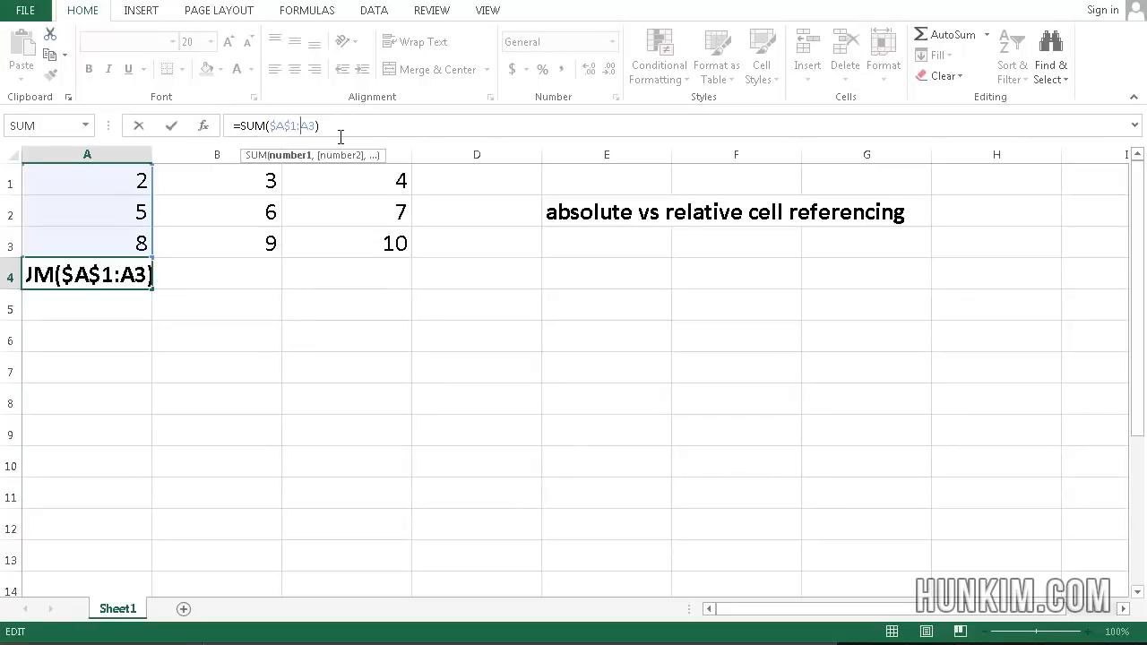
text($)
key(Right)
text($)
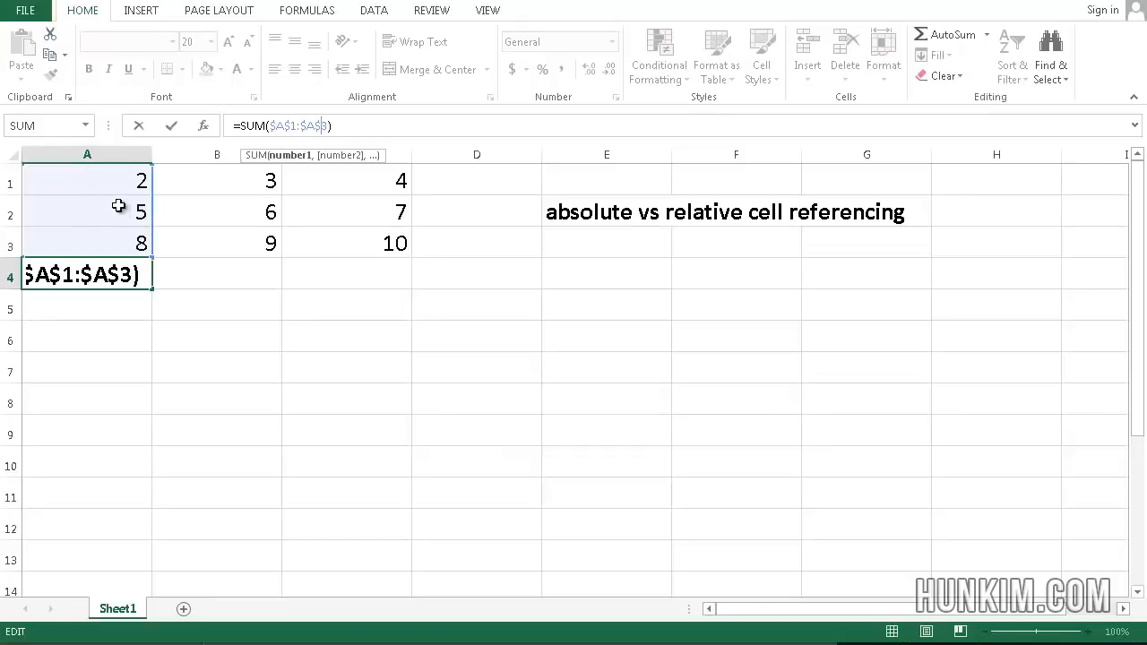
key(Return)
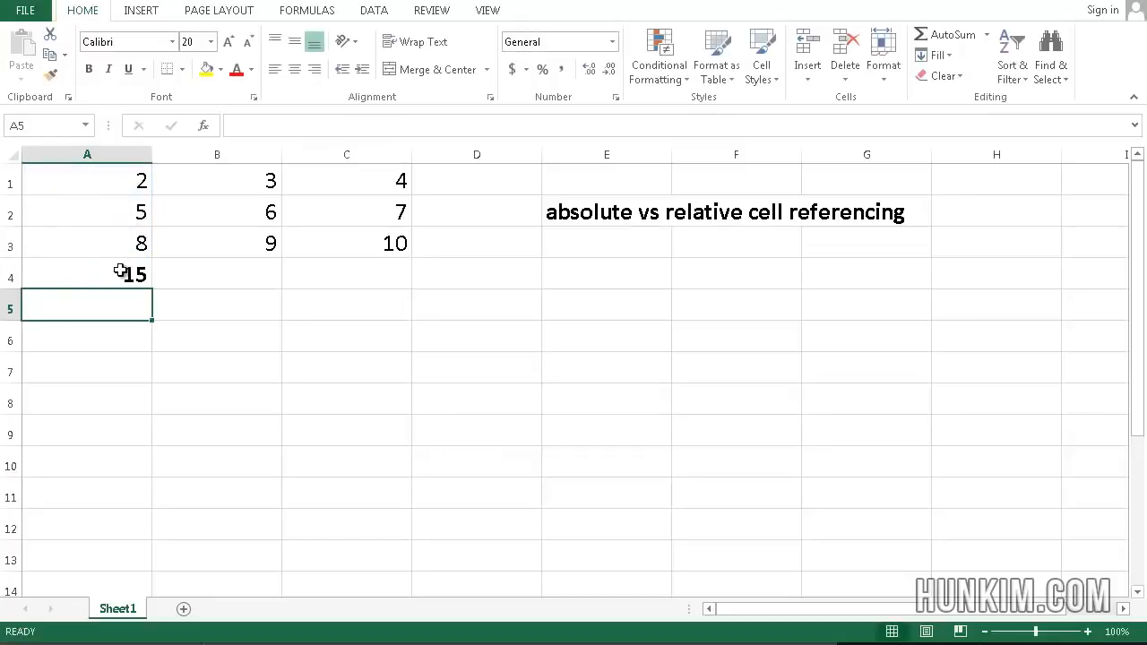
Step: Copy the absolute sum formula from A4 into B5 and C5, and clear both cells again
click(120, 278)
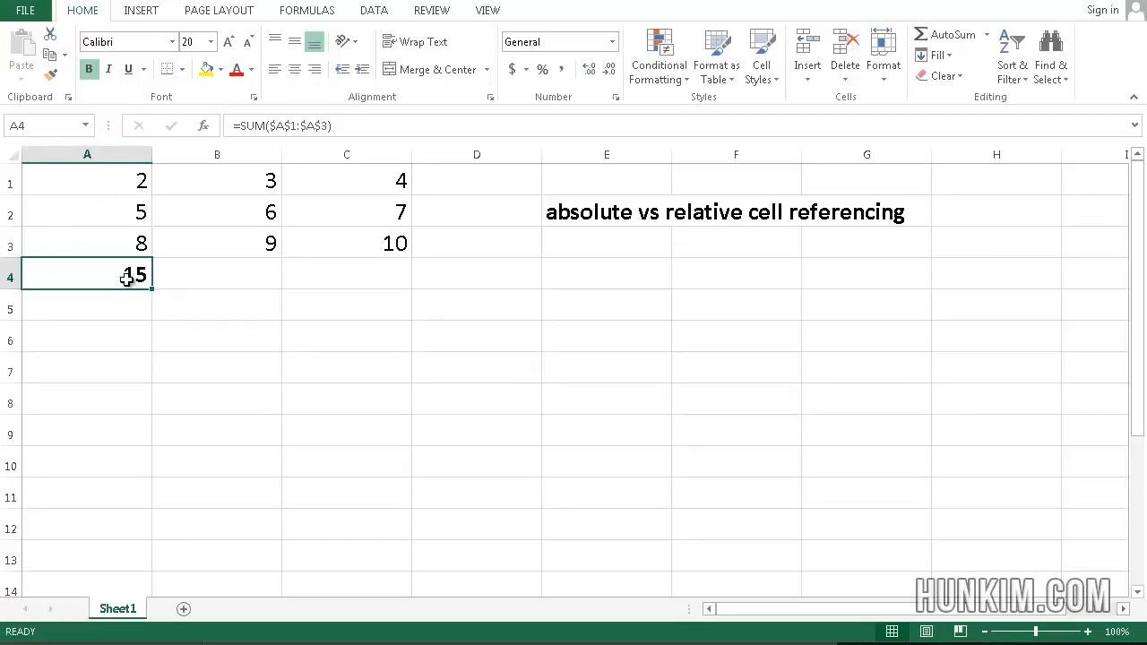
key(ctrl+c)
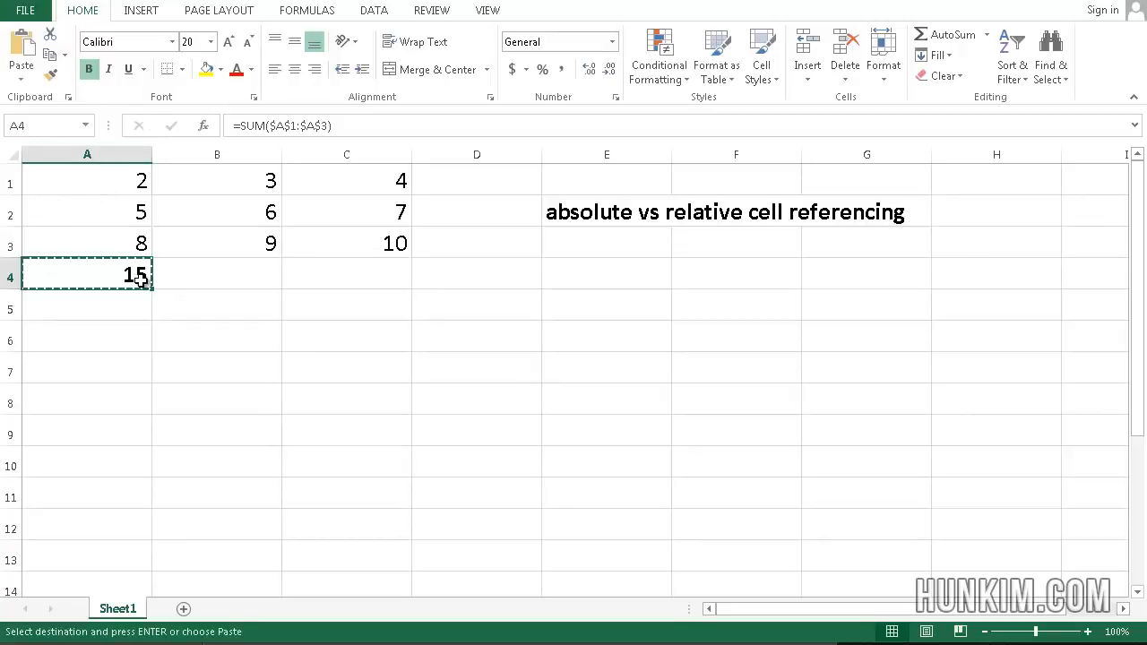
click(237, 280)
click(238, 300)
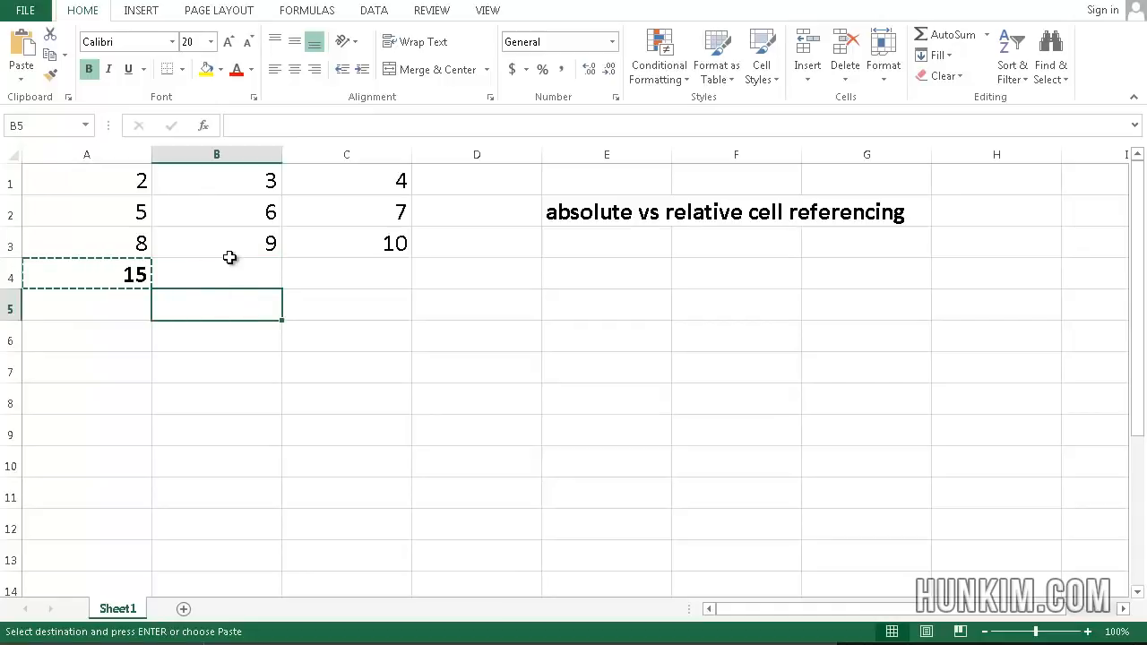
key(ctrl+v)
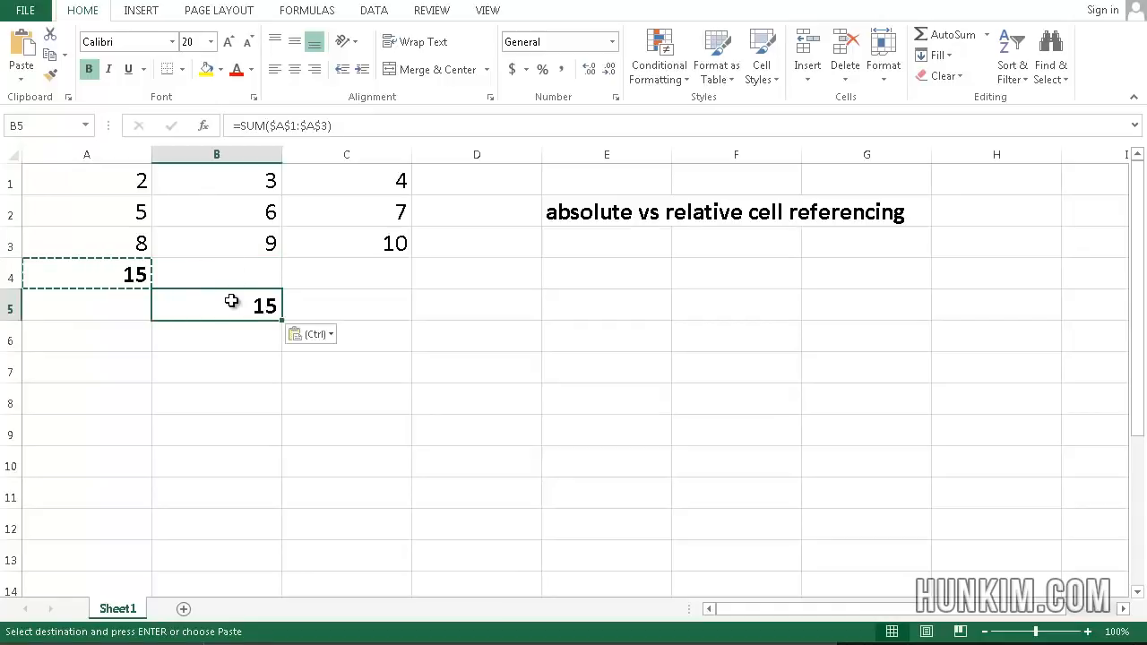
click(336, 303)
key(ctrl+v)
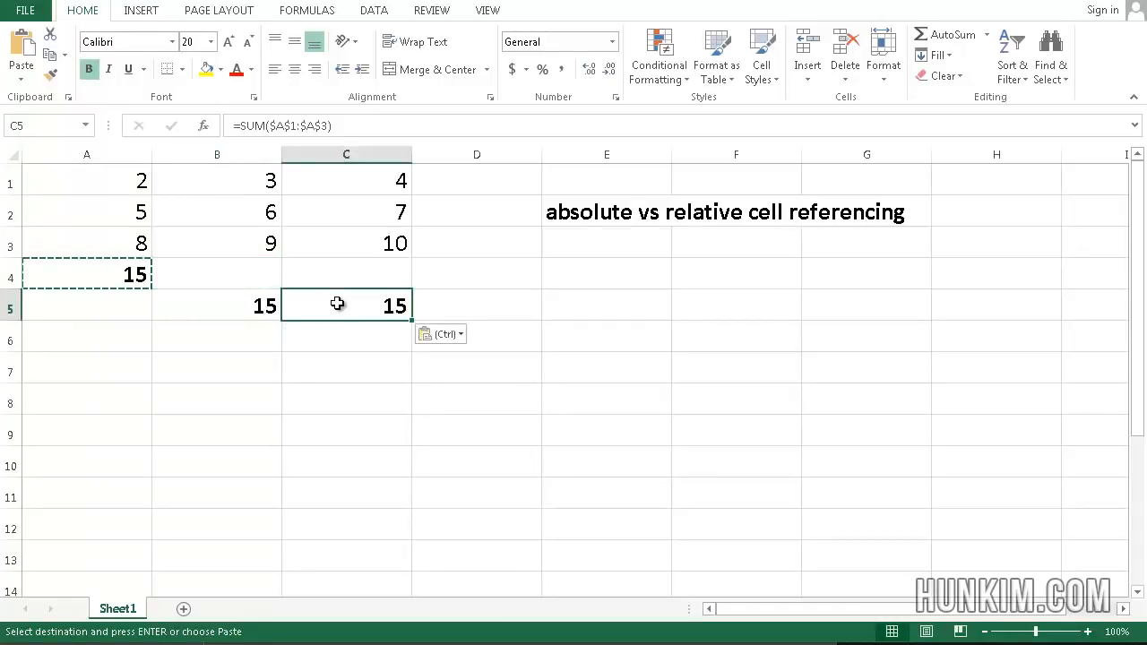
drag(251, 303, 370, 299)
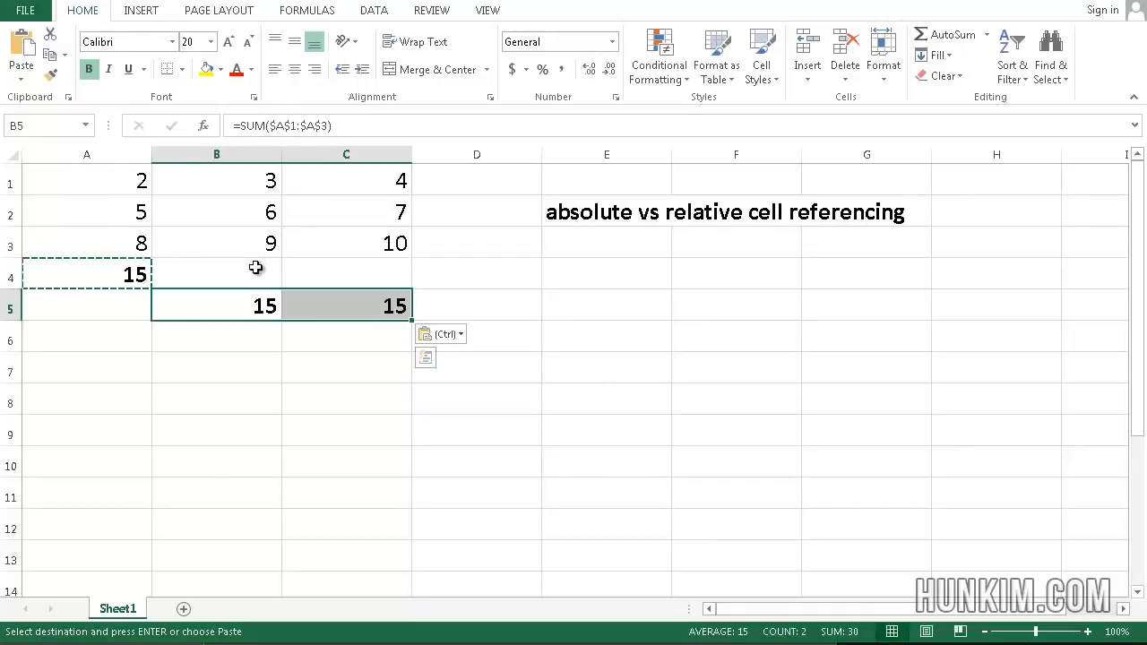
key(Delete)
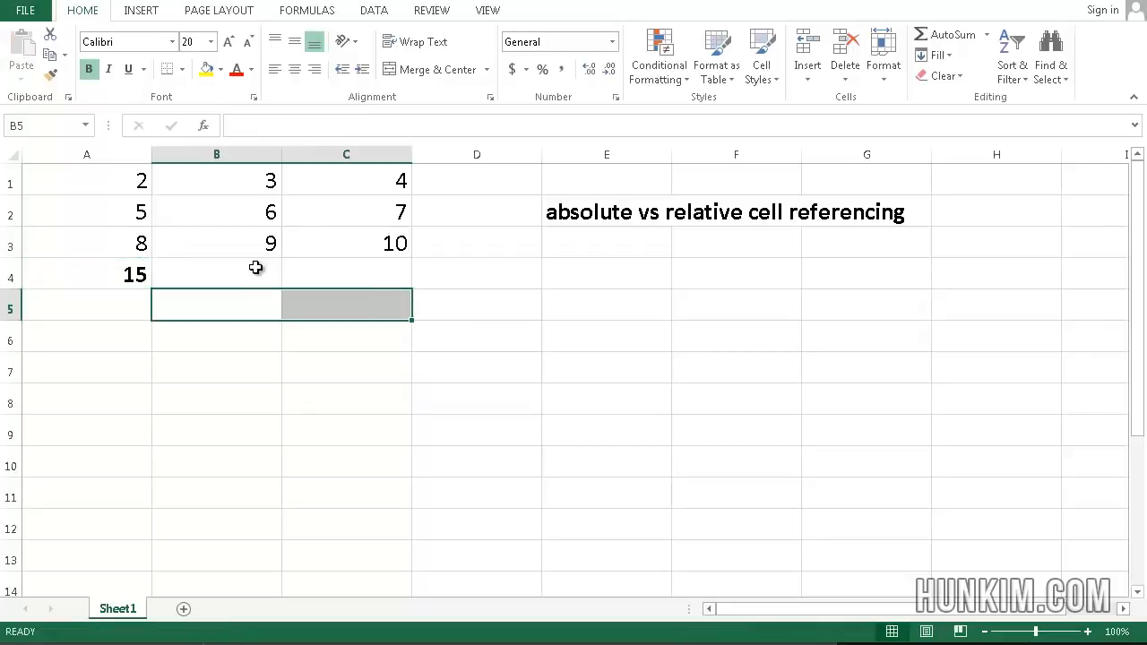
Step: Edit cell A4's formula to lock only the columns, so it reads =SUM($A1:$A3)
click(119, 275)
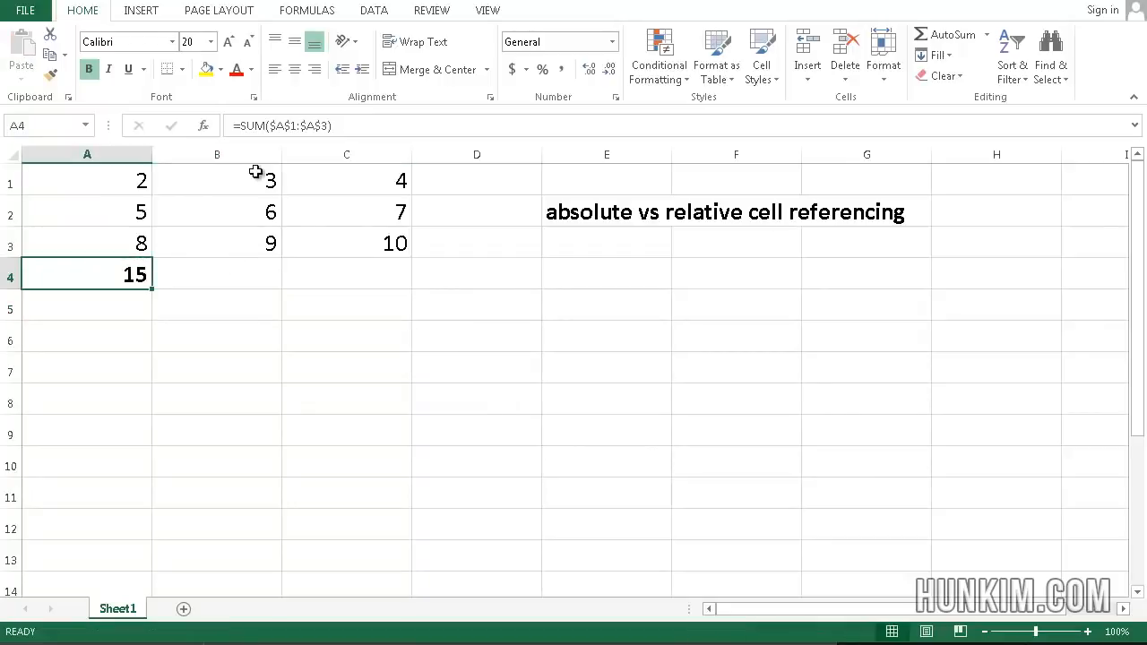
click(284, 126)
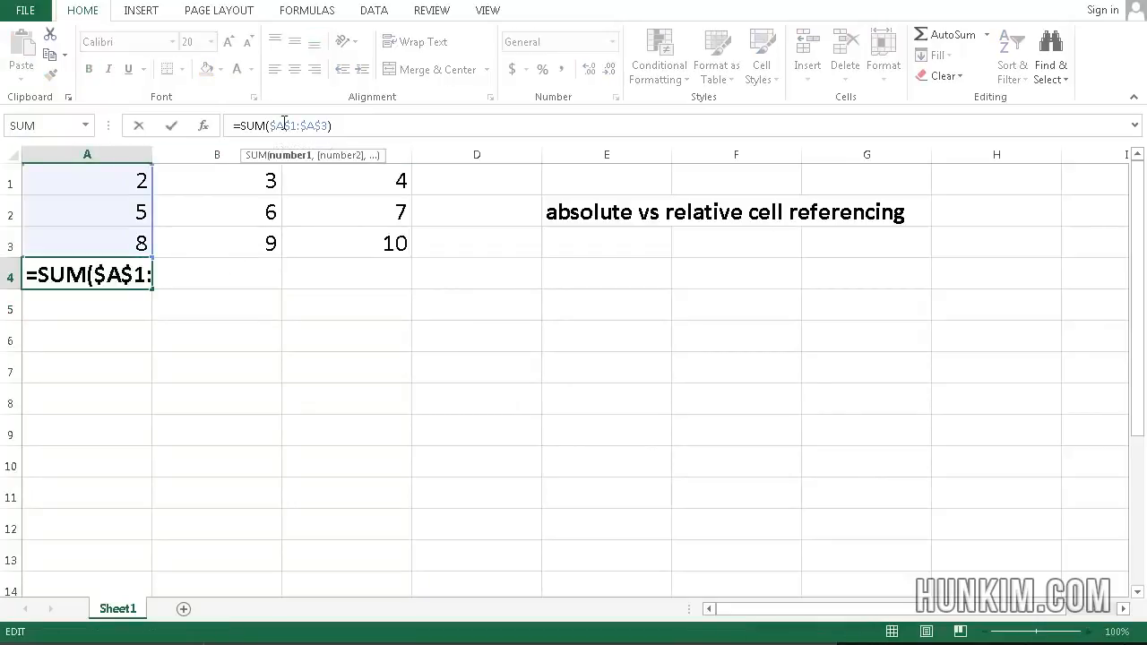
key(BackSpace)
key(Right)
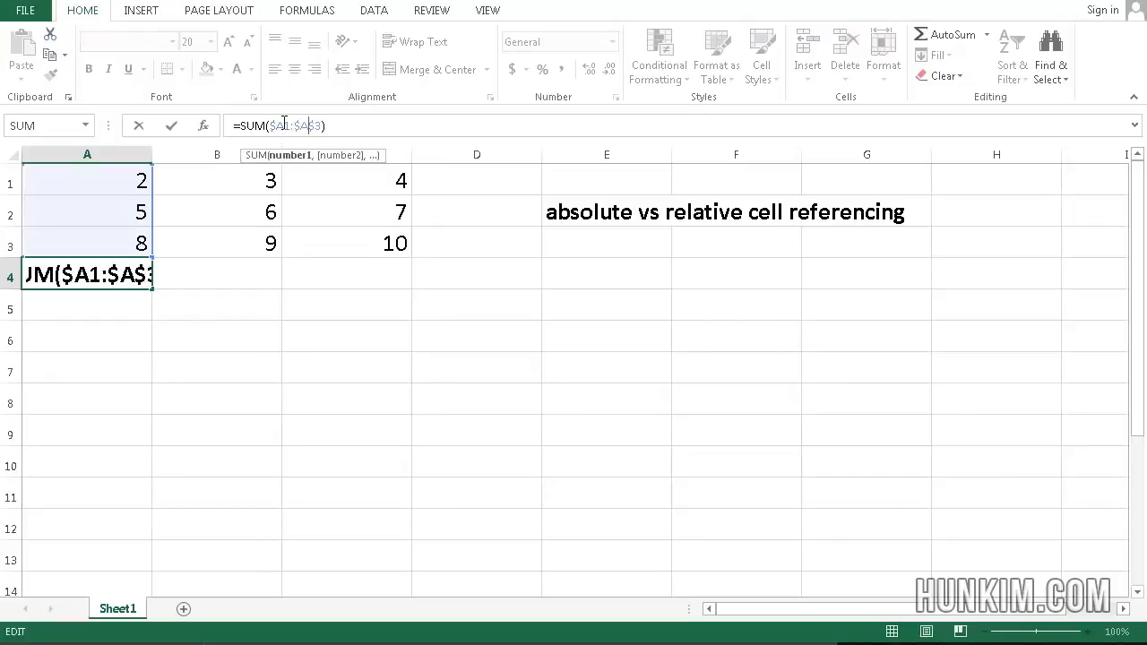
key(BackSpace)
key(Return)
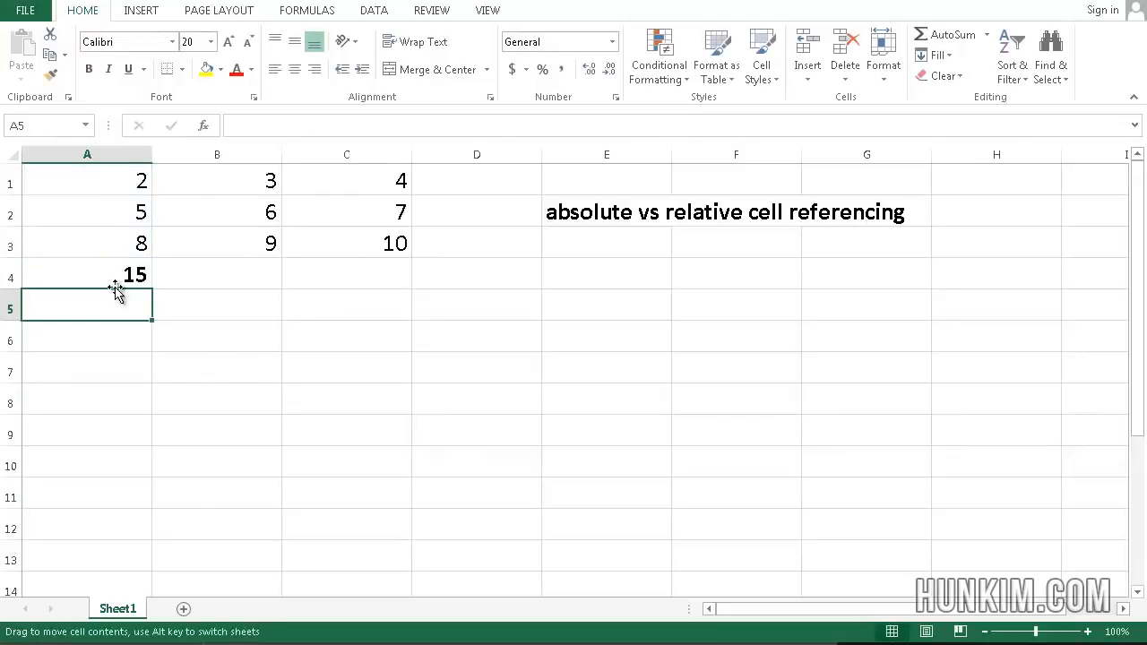
Step: Copy the column-locked sum formula from A4 into B5, and undo the paste
click(113, 280)
key(ctrl+c)
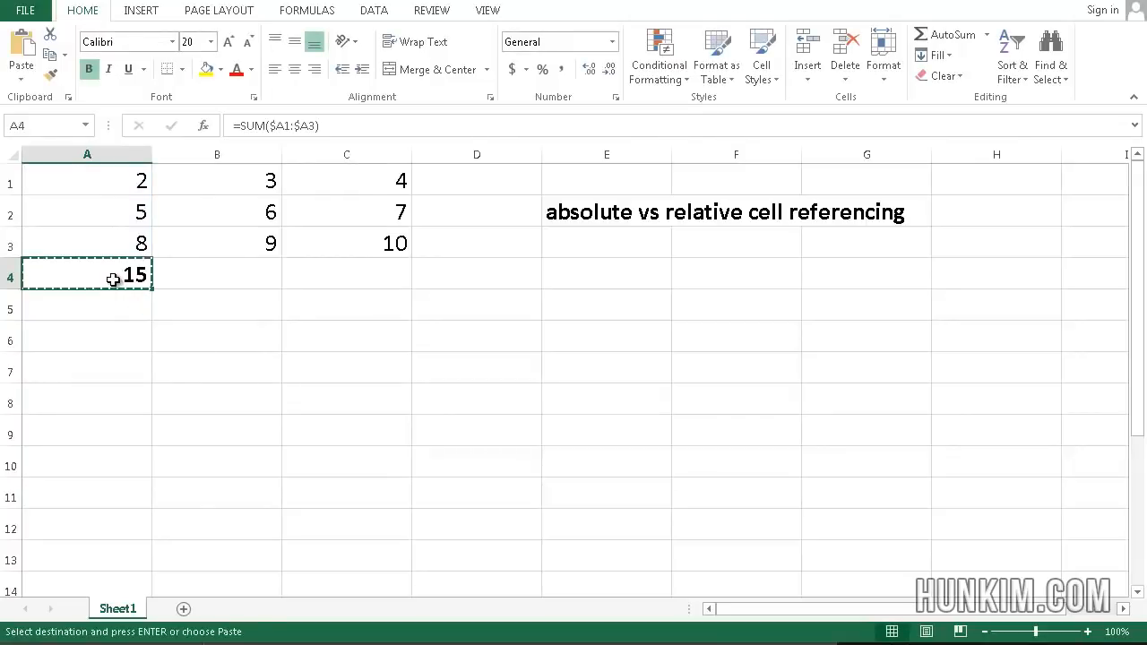
click(211, 274)
click(215, 304)
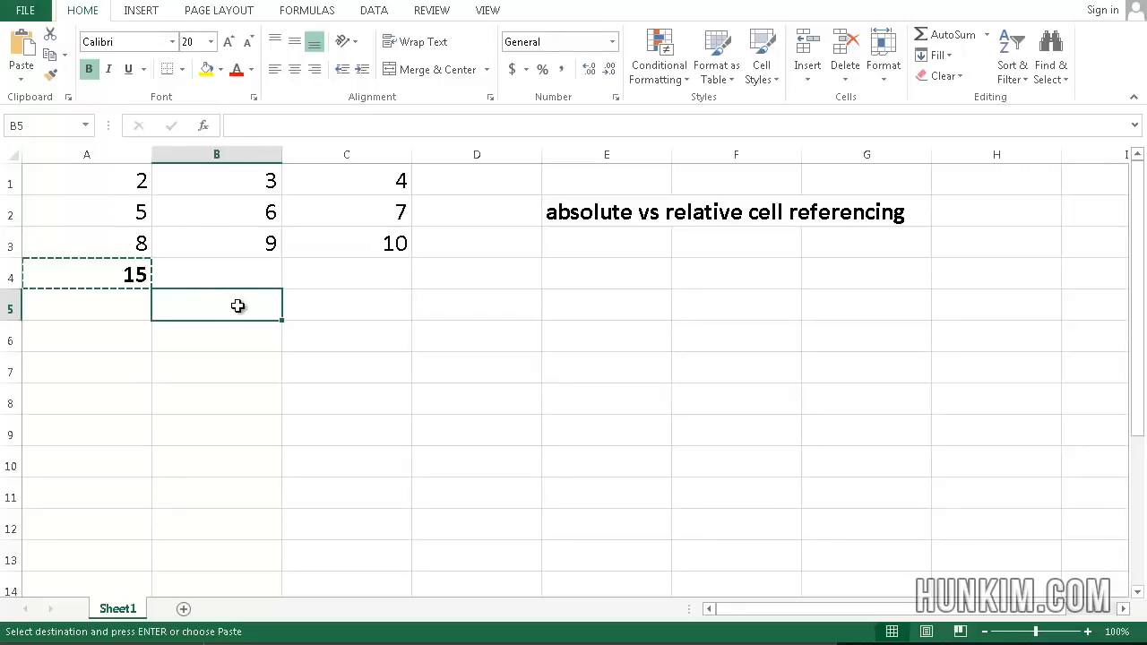
key(ctrl+v)
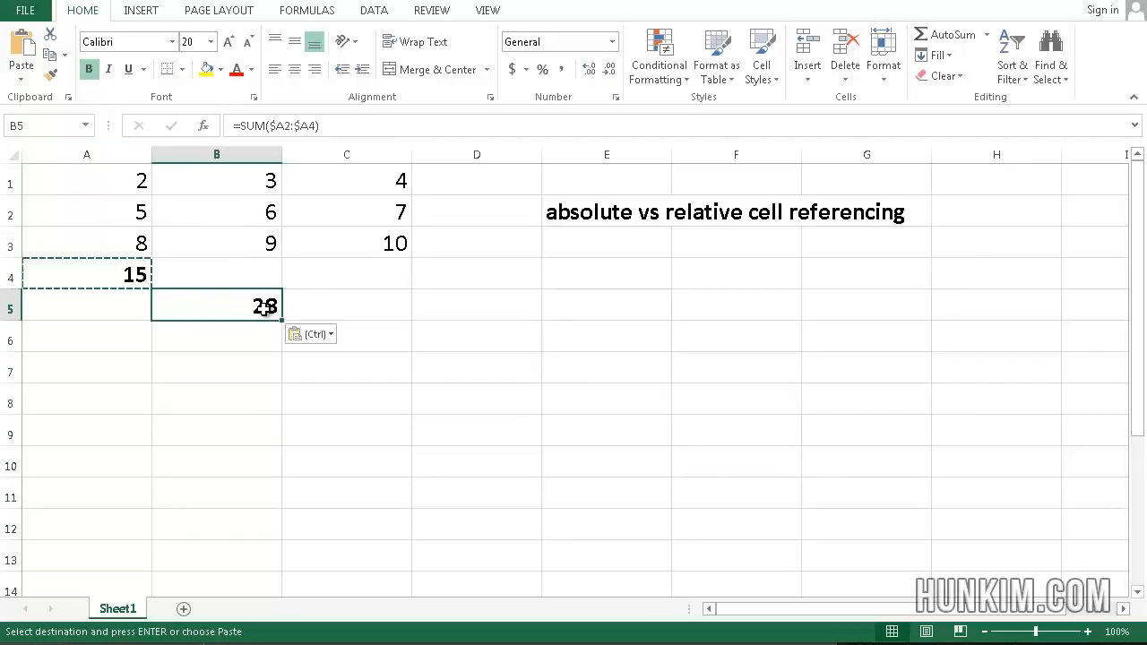
key(ctrl+z)
Step: Edit cell A4's formula to lock only the rows, so it reads =SUM(A$1:A$3)
click(123, 278)
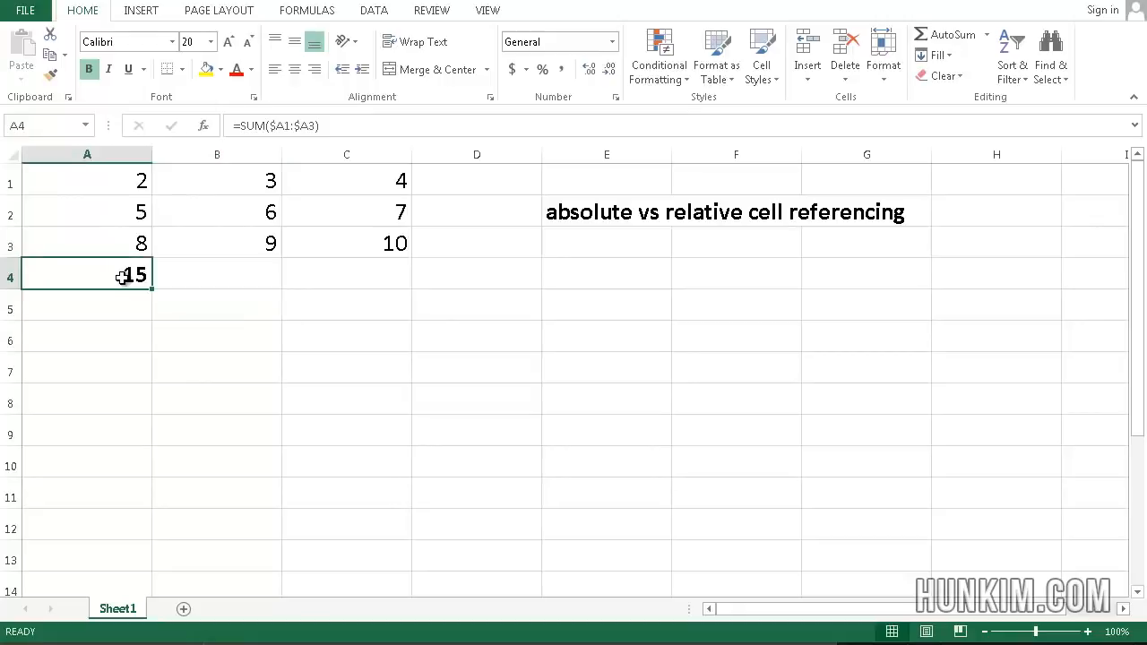
click(277, 126)
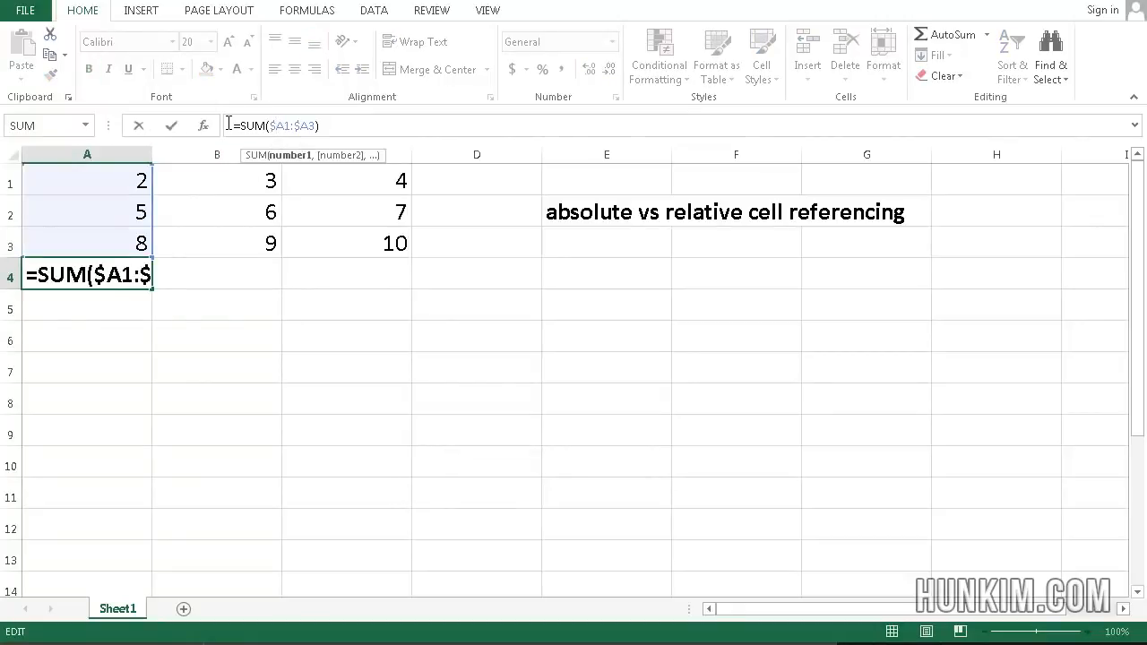
key(Left)
key(Delete)
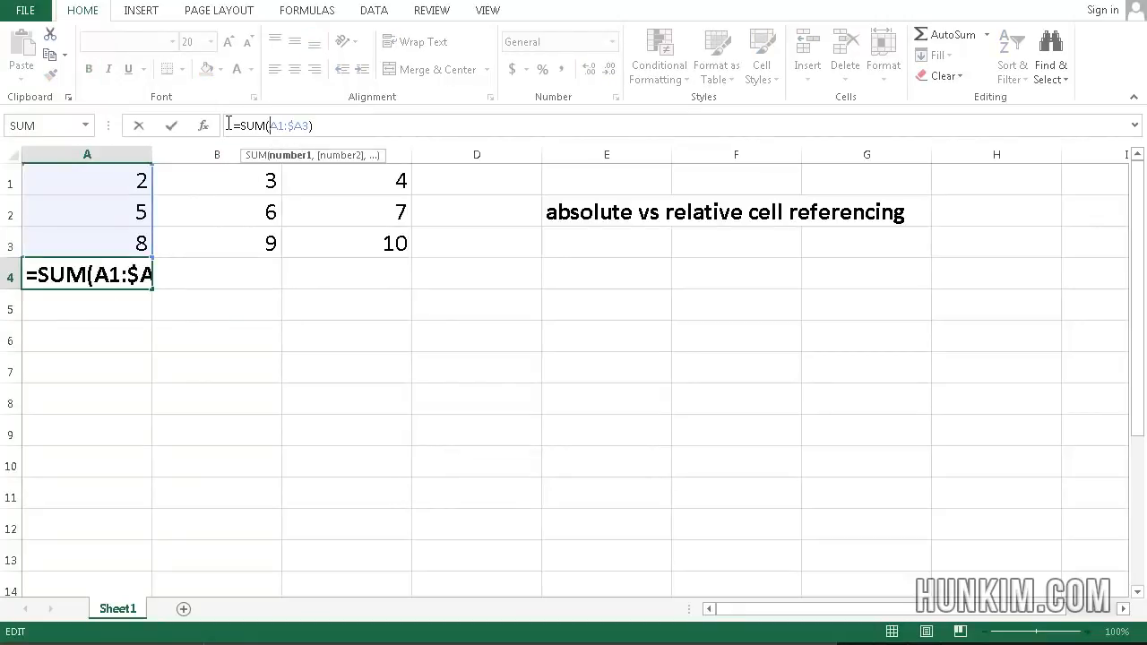
key(Delete)
text($)
key(Right)
key(Right)
key(Right)
text($)
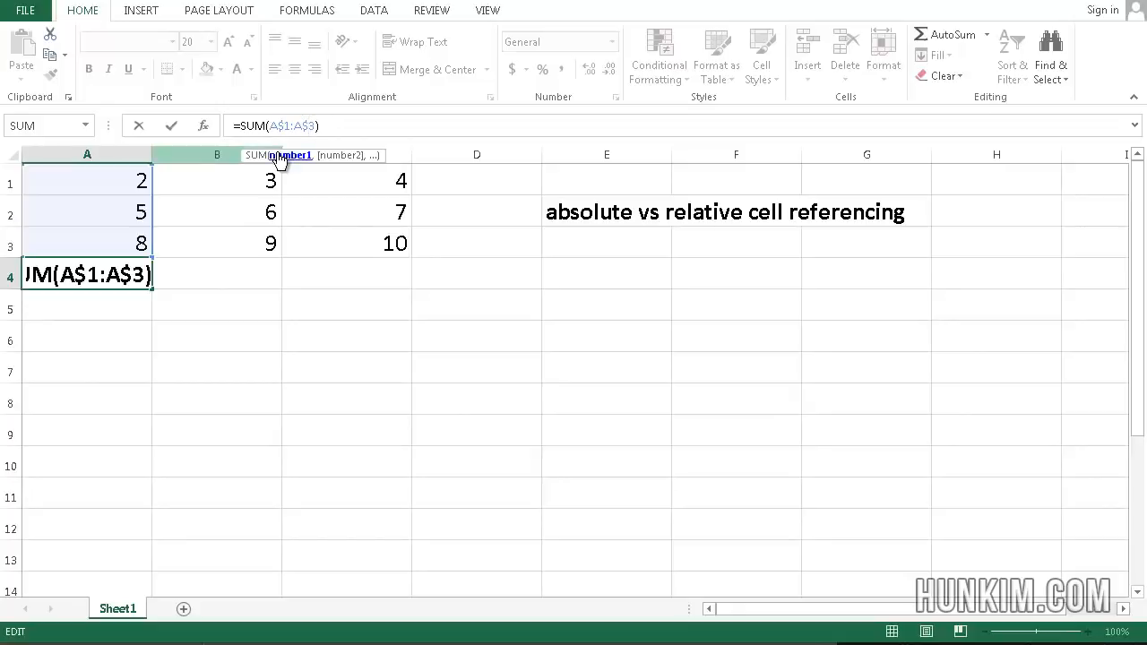
key(Return)
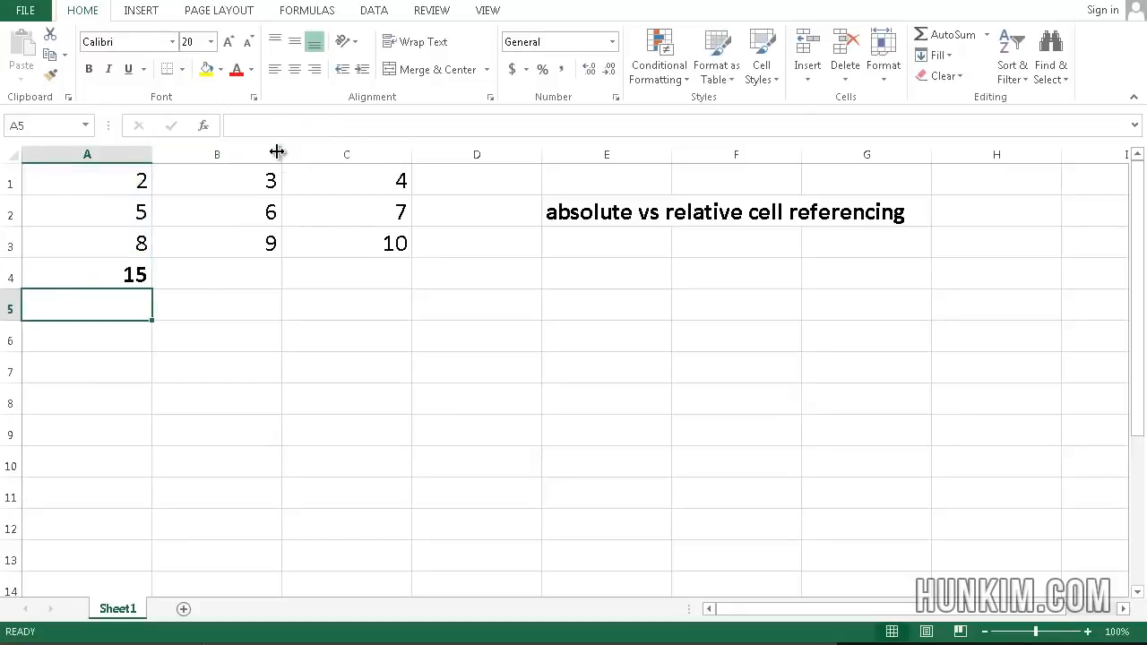
Step: Copy the row-locked sum formula from A4 into B5
click(106, 277)
key(ctrl+c)
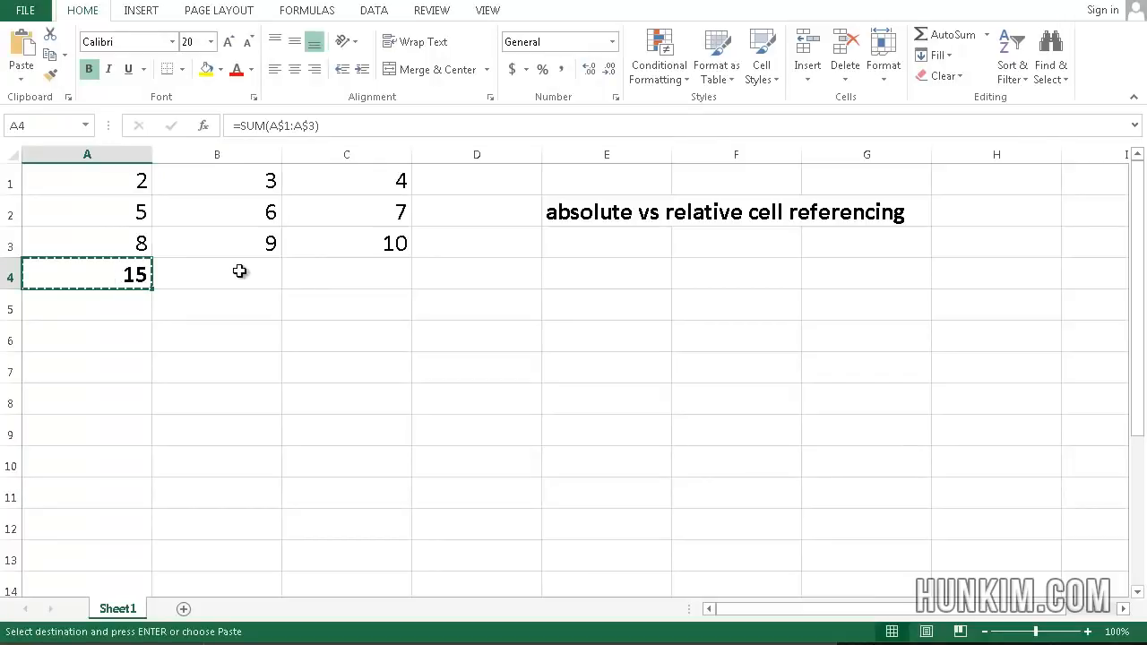
click(255, 298)
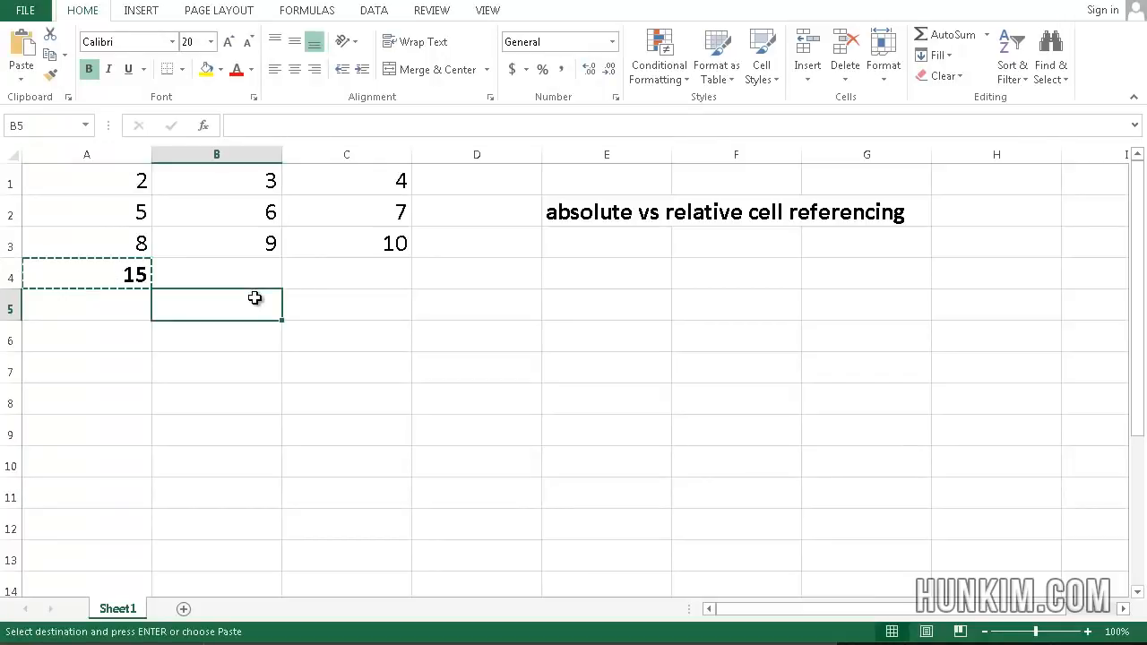
click(136, 274)
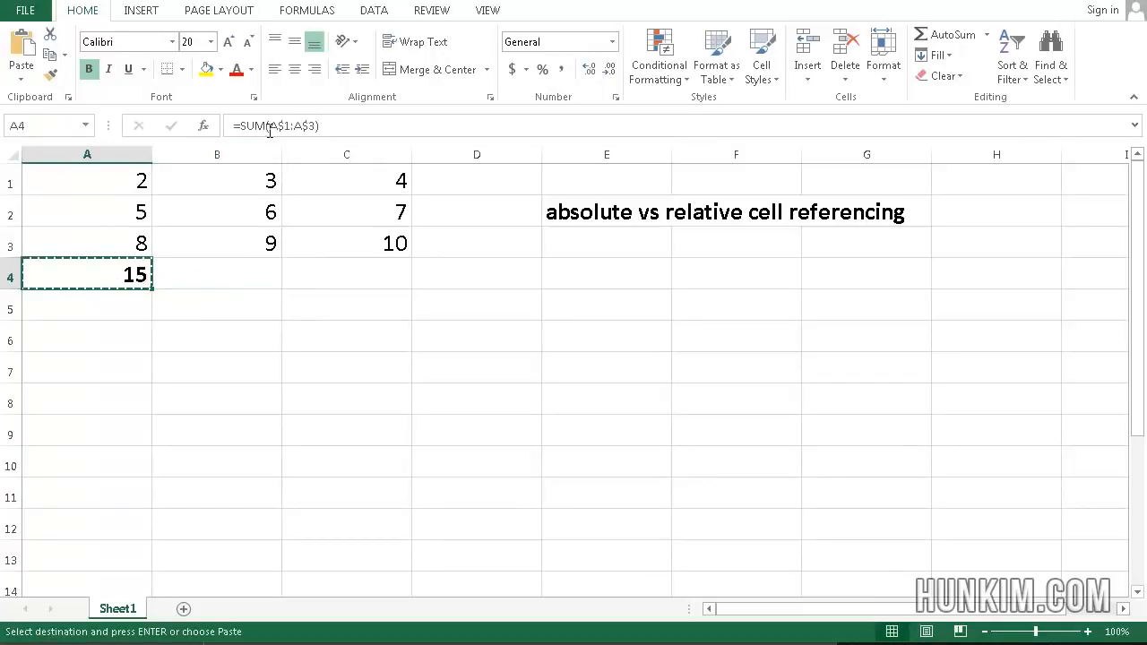
click(229, 305)
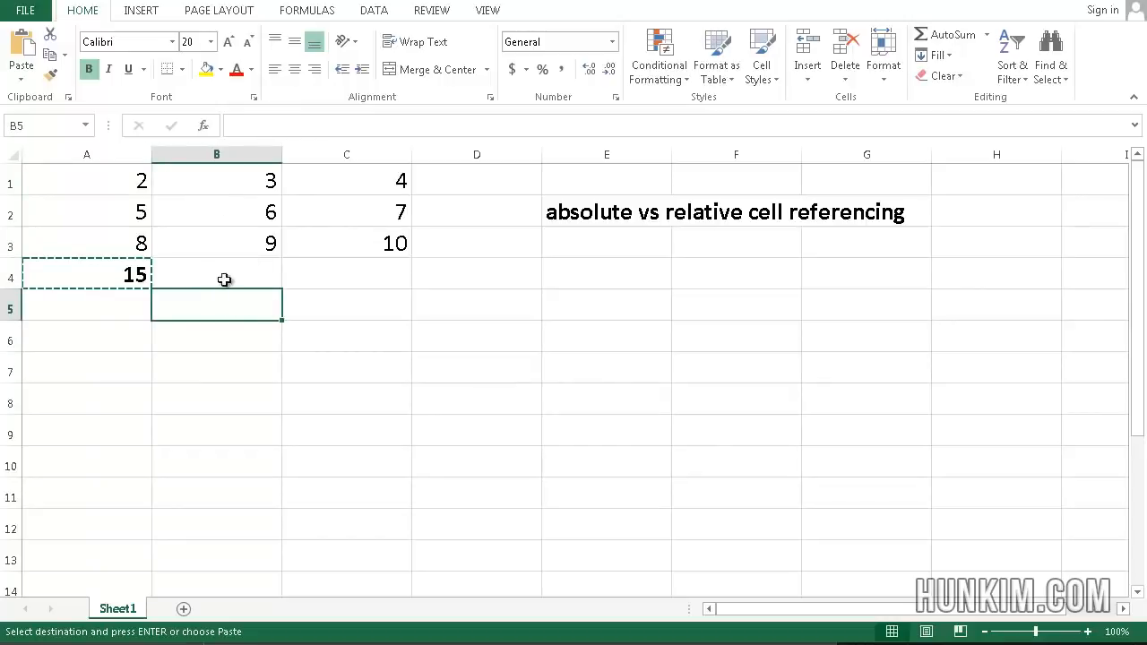
click(124, 279)
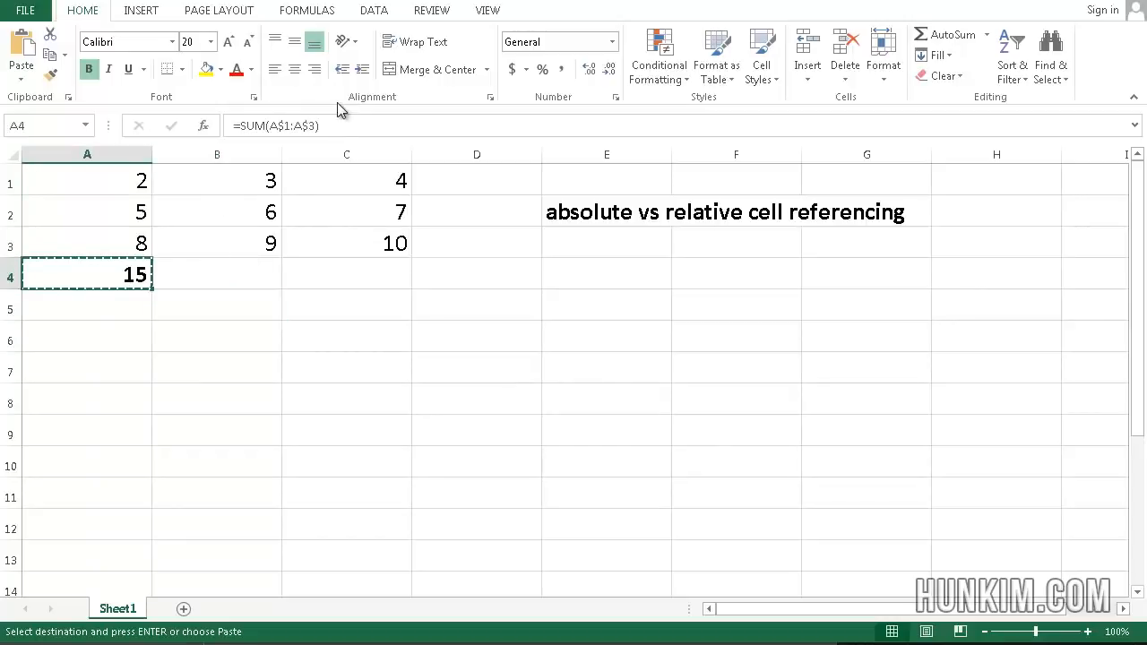
click(191, 307)
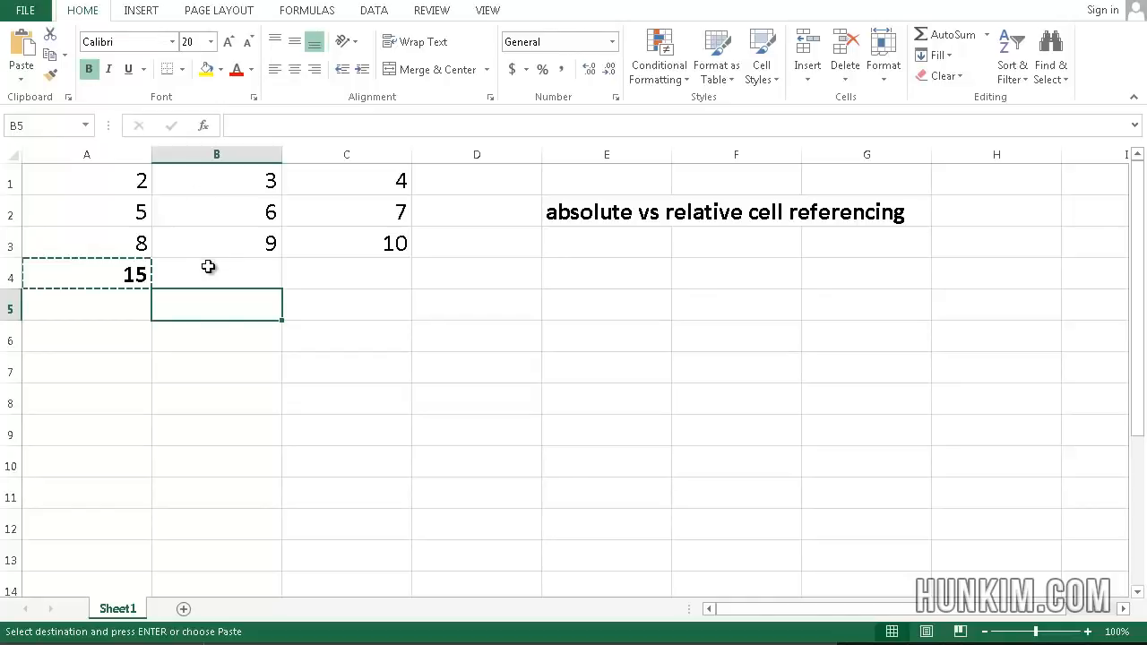
click(107, 275)
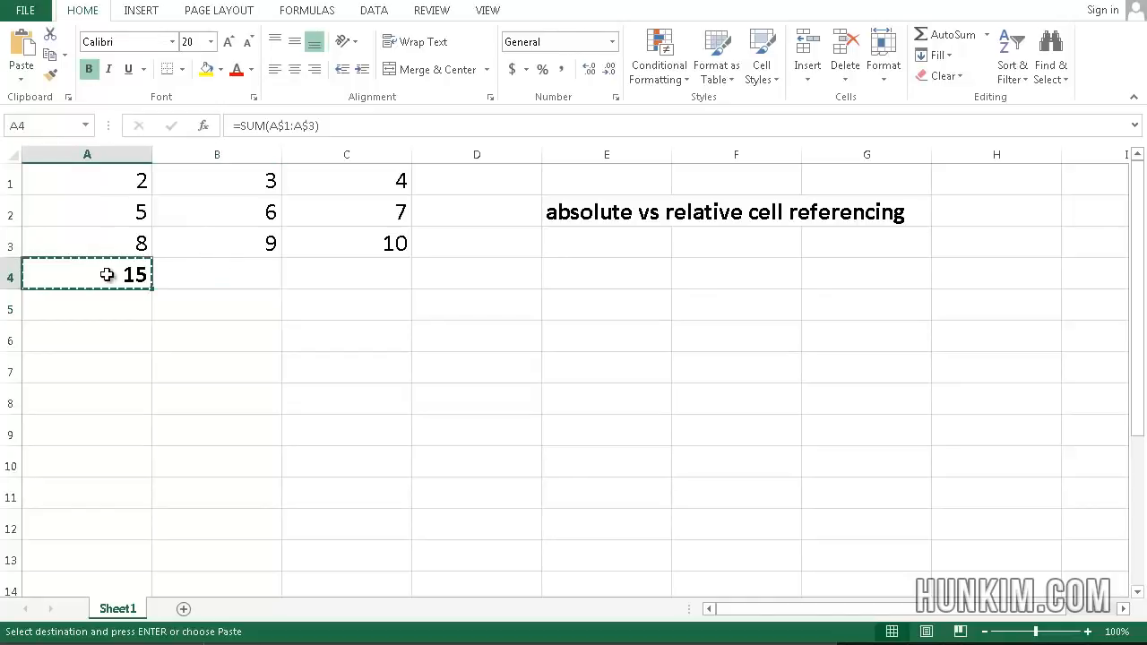
click(186, 305)
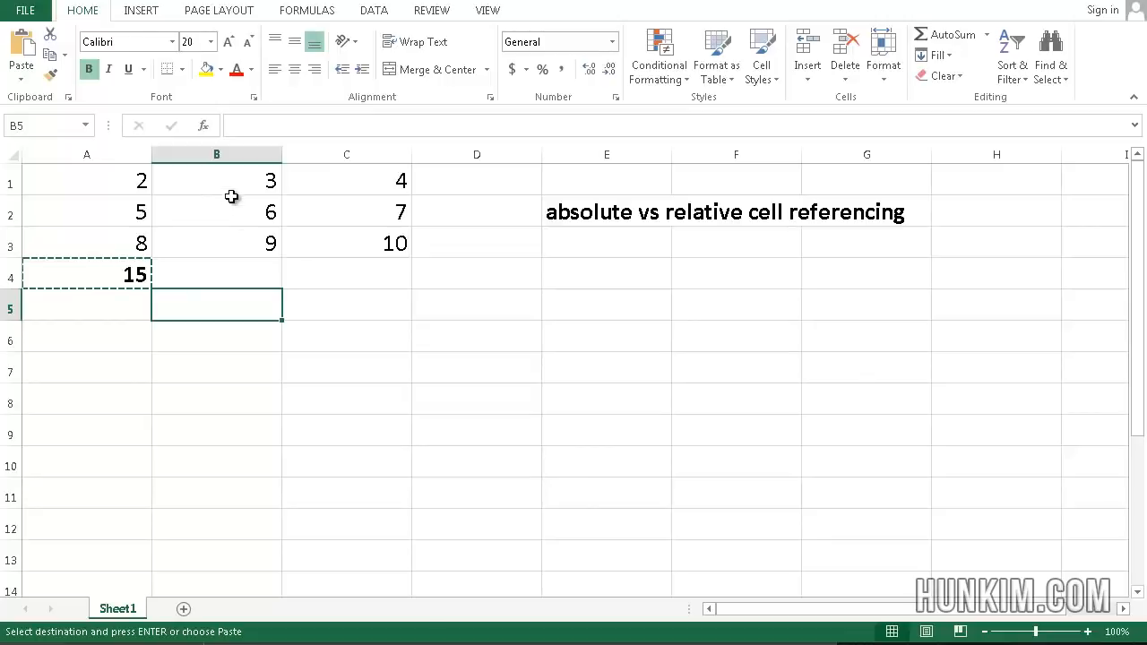
key(ctrl+v)
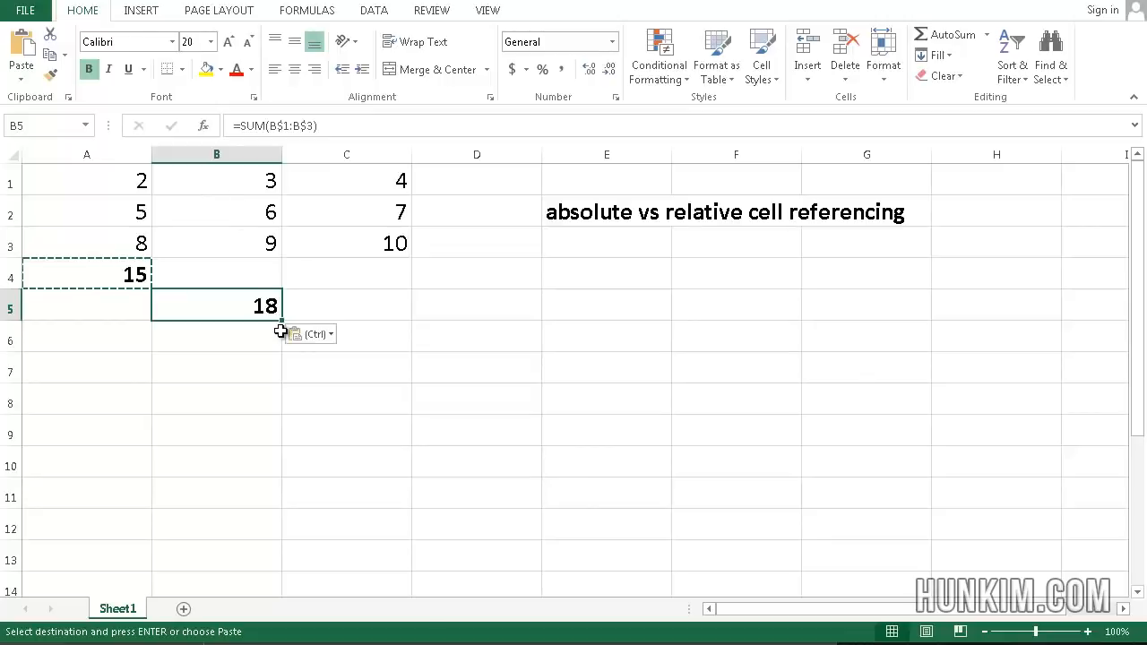